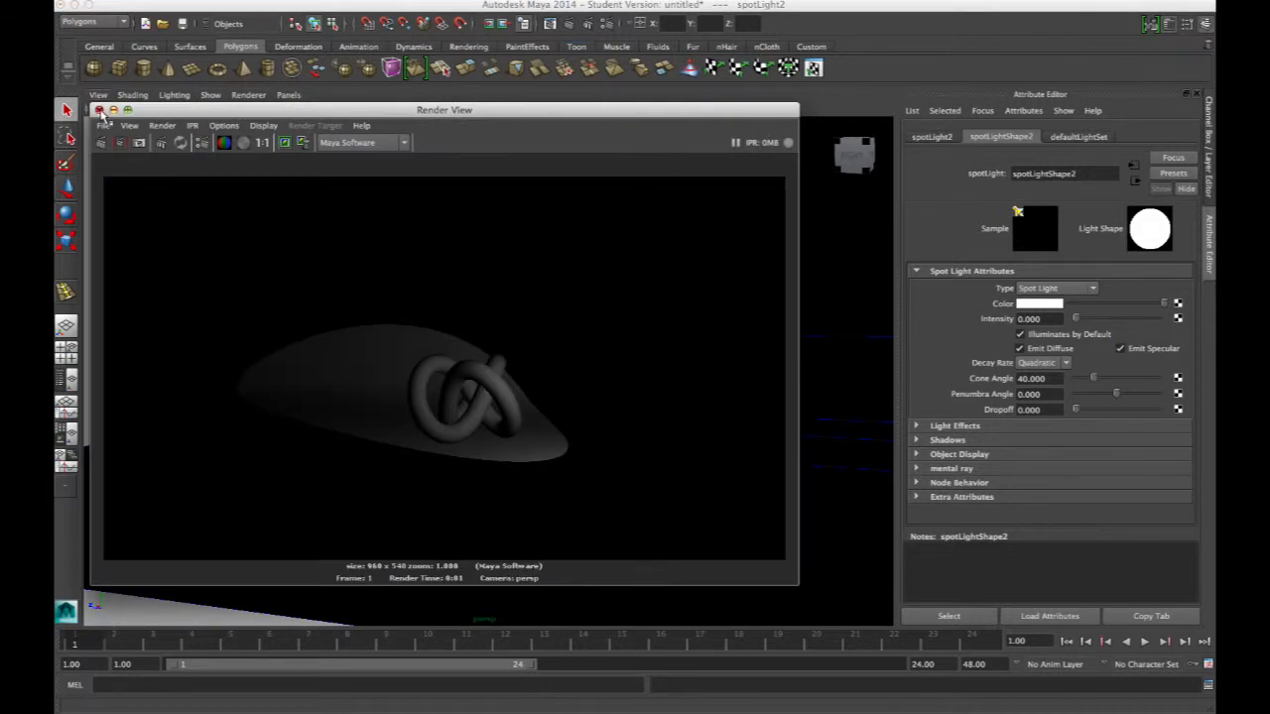
Close the render window and set the upper-left spotlight's intensity to 5
{"action": "left_click", "coordinate": [99, 109]}
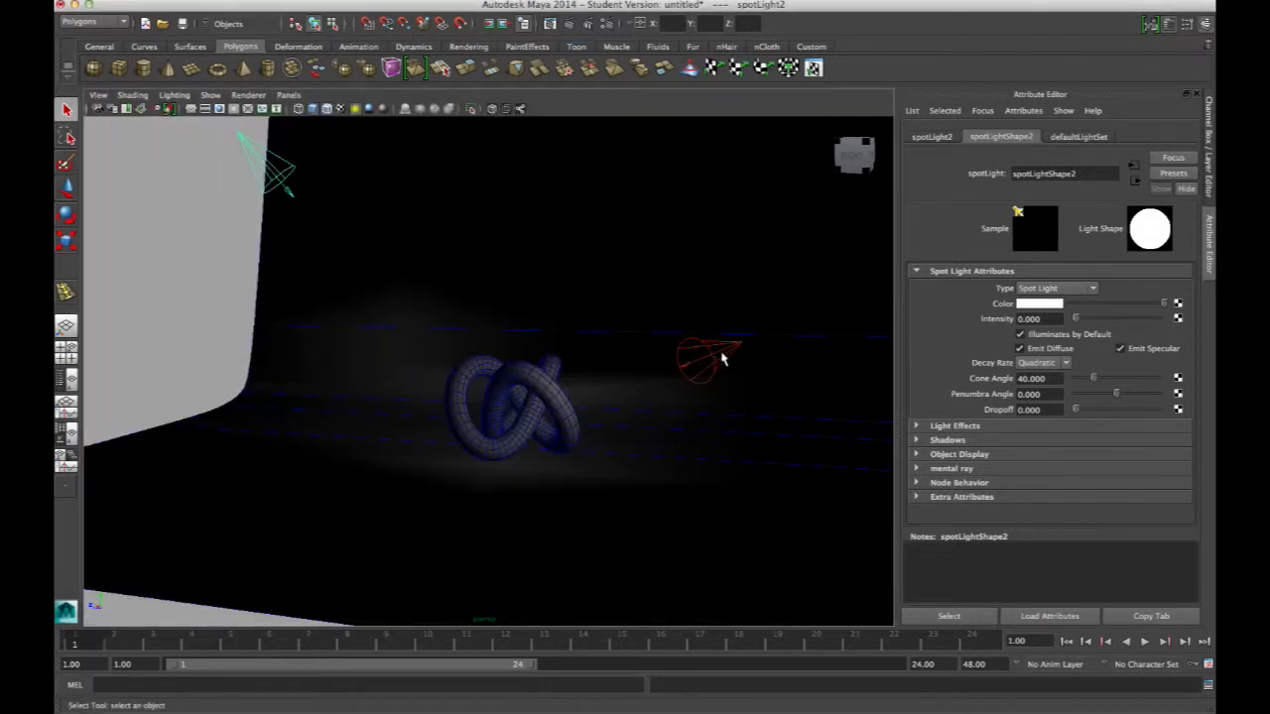
{"action": "left_click_drag", "start_coordinate": [613, 383], "coordinate": [390, 252], "text": "alt"}
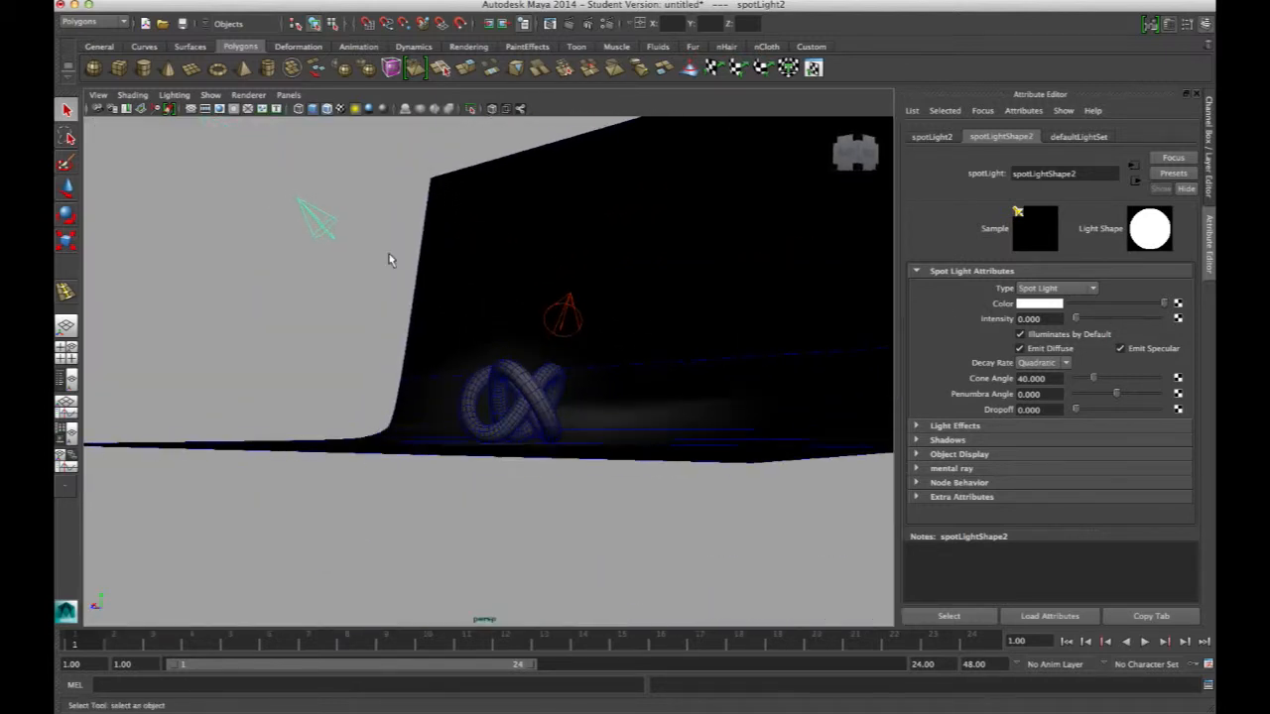
{"action": "left_click", "coordinate": [1032, 319]}
{"action": "type", "text": "5"}
{"action": "key", "text": "Return"}
{"action": "left_click_drag", "start_coordinate": [655, 287], "coordinate": [578, 264], "text": "alt"}
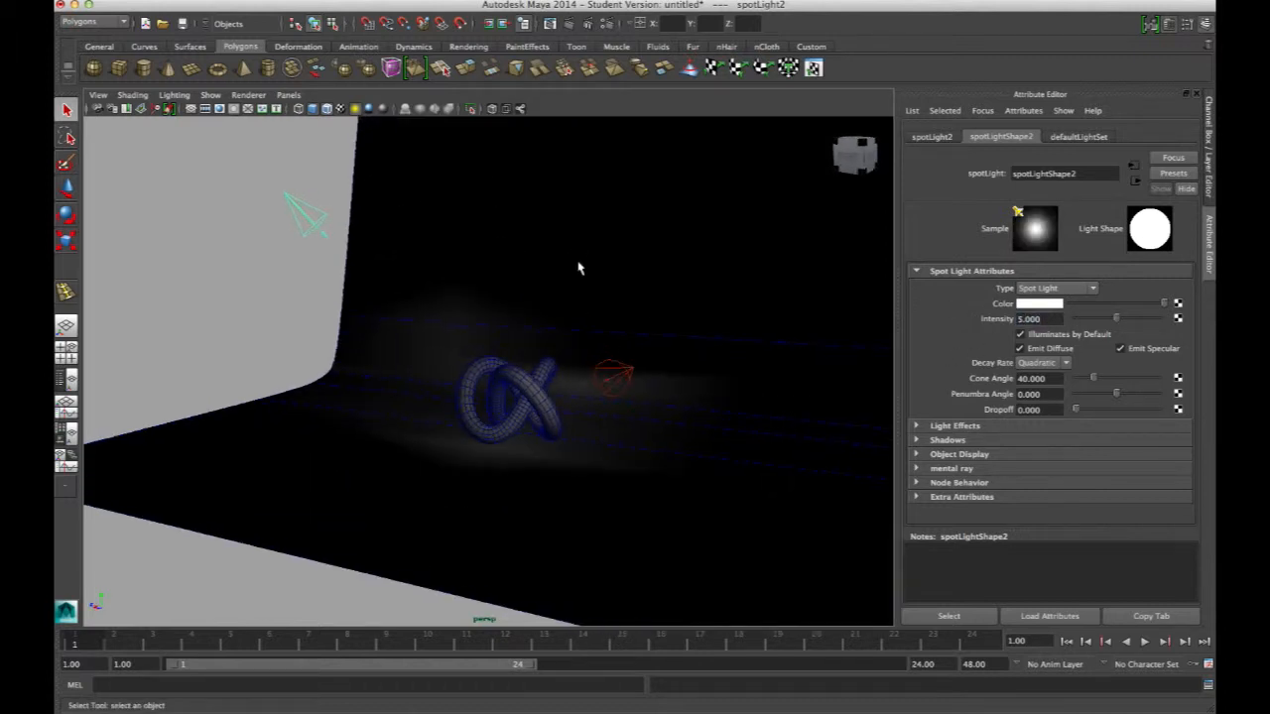
Select the spotlight beside the knot and set its intensity to 0
{"action": "left_click", "coordinate": [615, 375]}
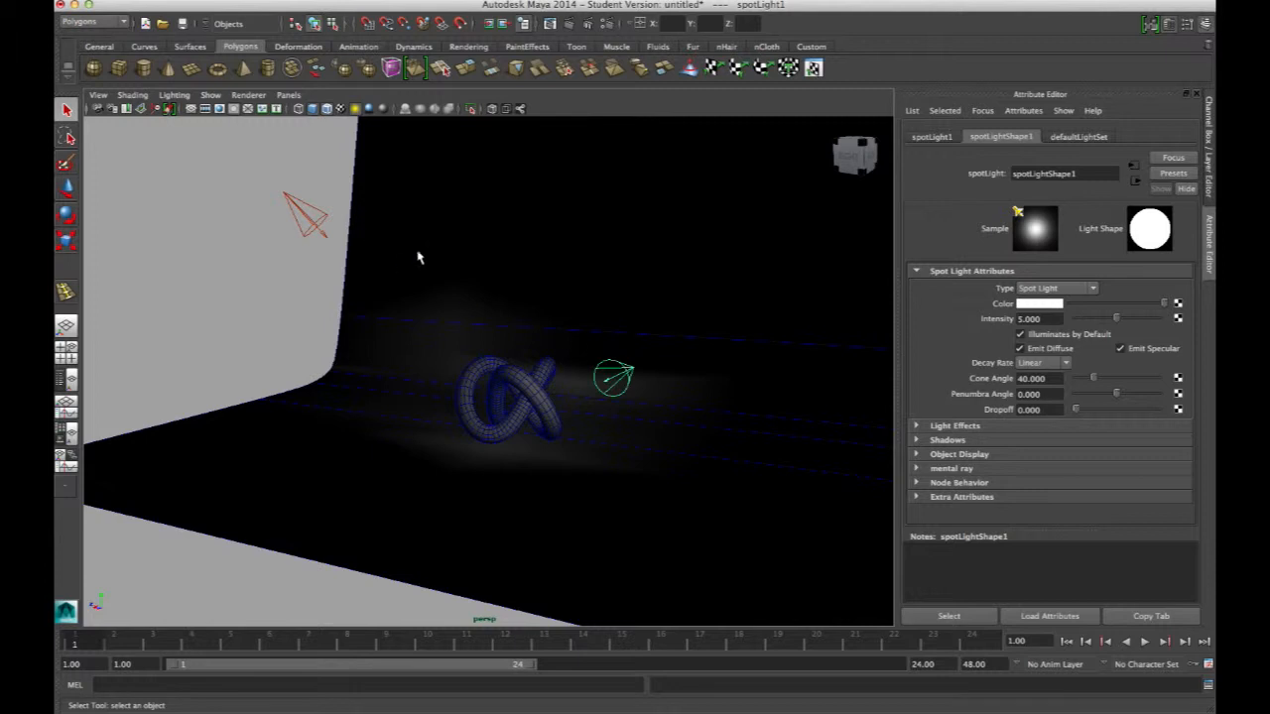
{"action": "left_click", "coordinate": [1046, 319]}
{"action": "type", "text": "0"}
{"action": "key", "text": "Return"}
Select the upper-left spotlight, set its intensity to 1 and render a test frame
{"action": "left_click", "coordinate": [303, 212]}
{"action": "left_click_drag", "start_coordinate": [303, 212], "coordinate": [241, 231], "text": "alt"}
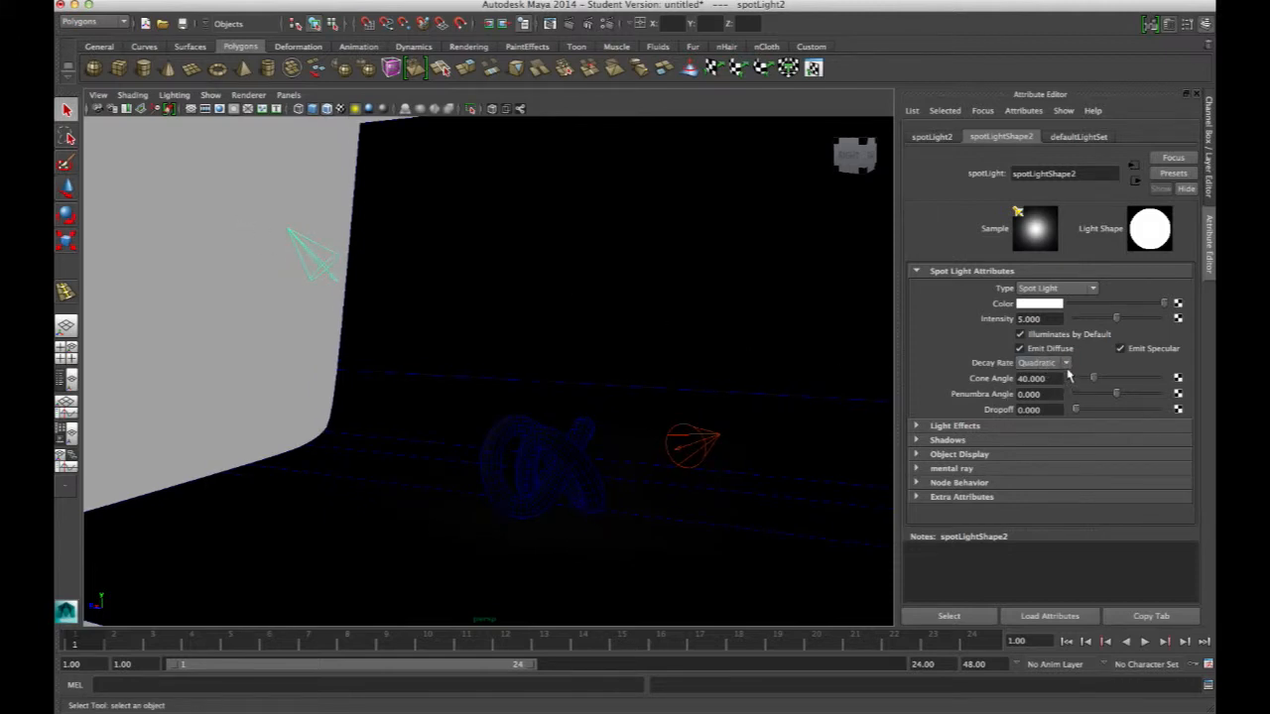
{"action": "left_click", "coordinate": [1032, 319]}
{"action": "type", "text": "1"}
{"action": "key", "text": "Return"}
{"action": "left_click", "coordinate": [566, 23]}
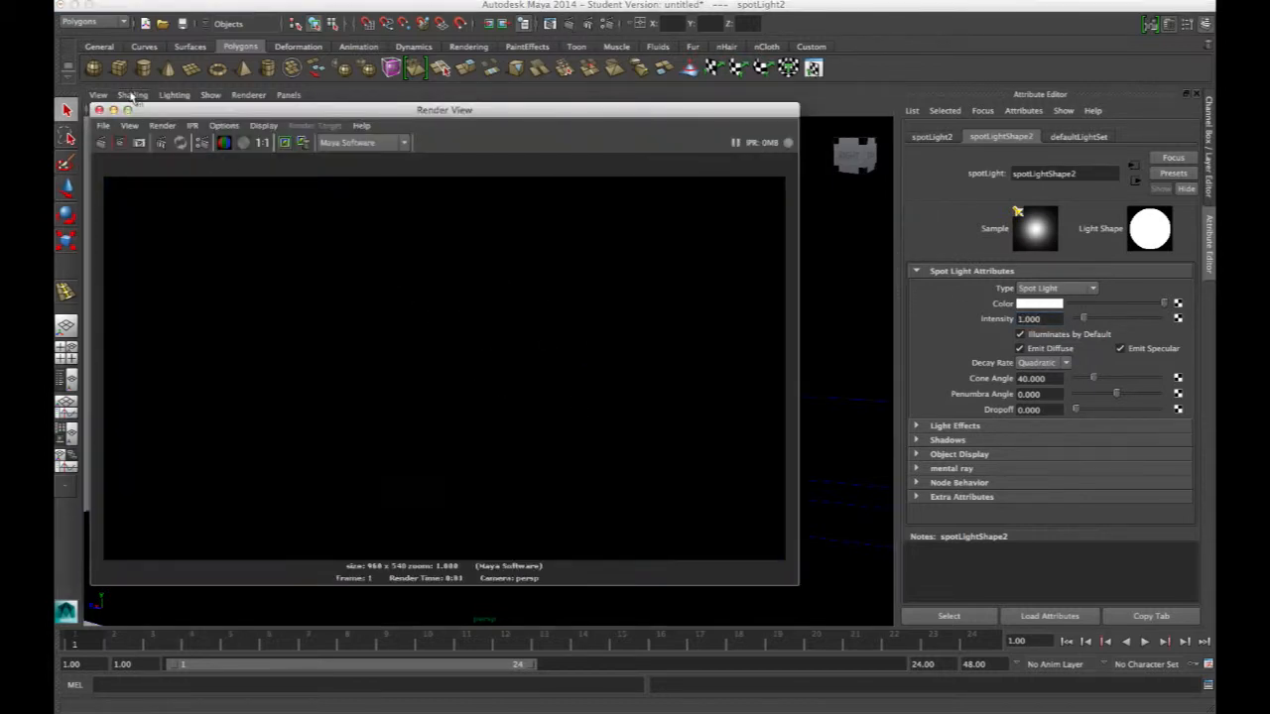
Raise the upper-left spotlight's intensity to 5 and re-render the frame
{"action": "left_click", "coordinate": [1032, 318]}
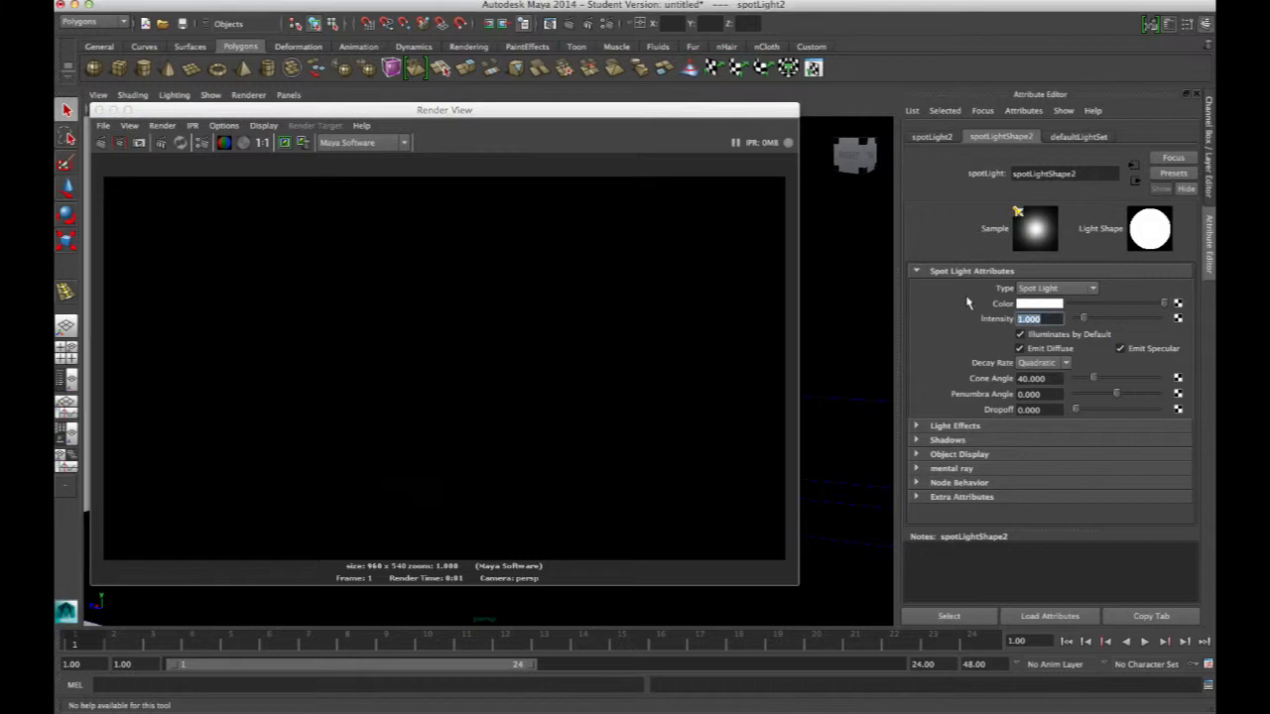
{"action": "type", "text": "5"}
{"action": "left_click", "coordinate": [120, 142]}
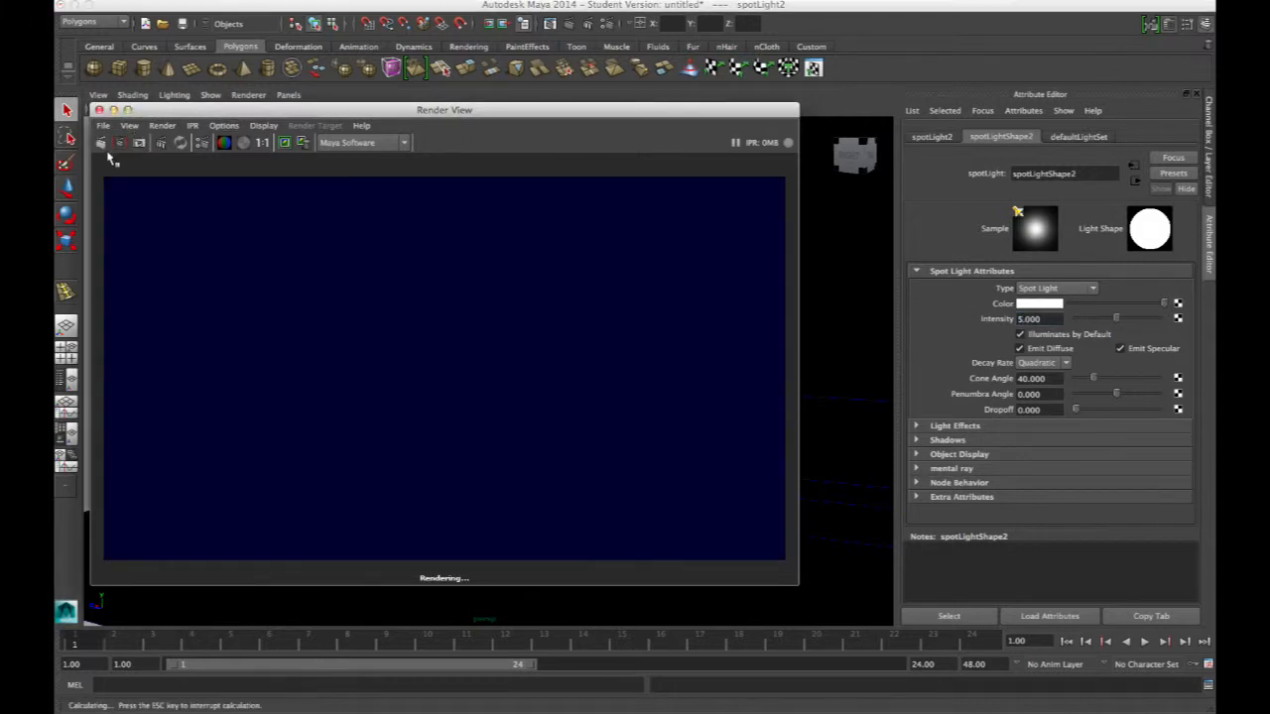
Raise the upper-left spotlight's intensity to 20 and re-render the frame
{"action": "left_click", "coordinate": [1053, 318]}
{"action": "type", "text": "20"}
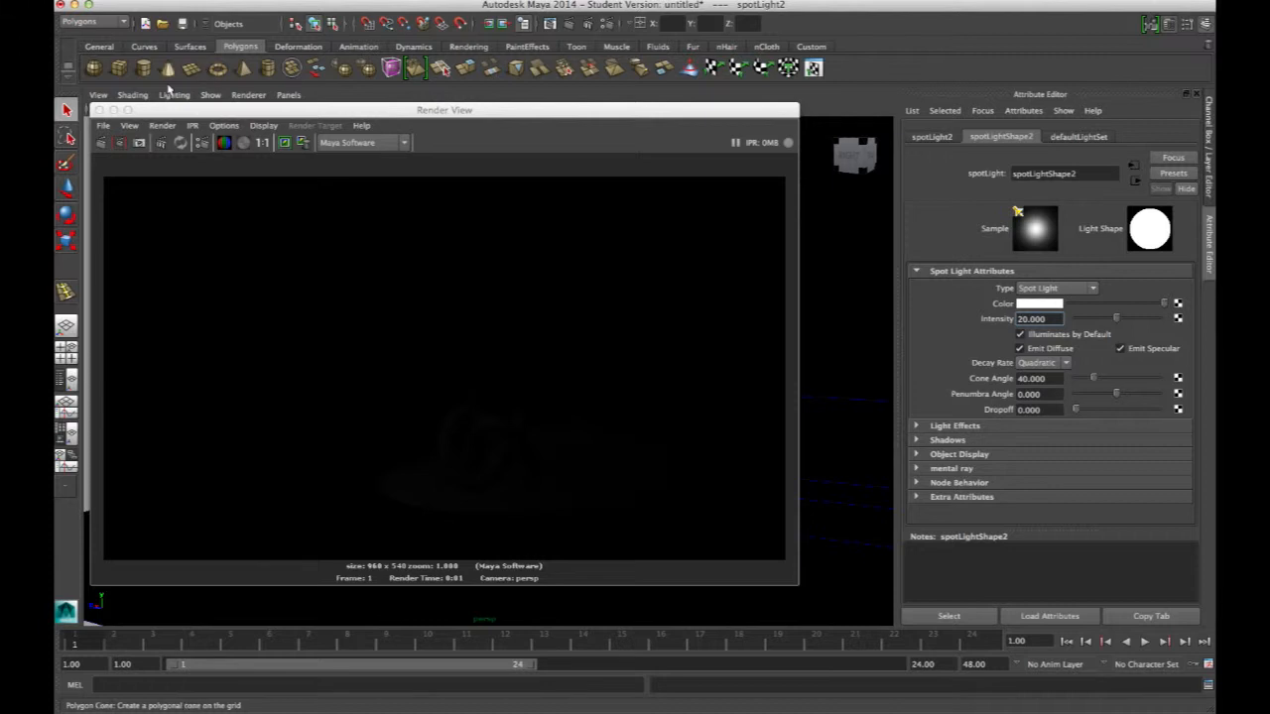
{"action": "left_click", "coordinate": [120, 141]}
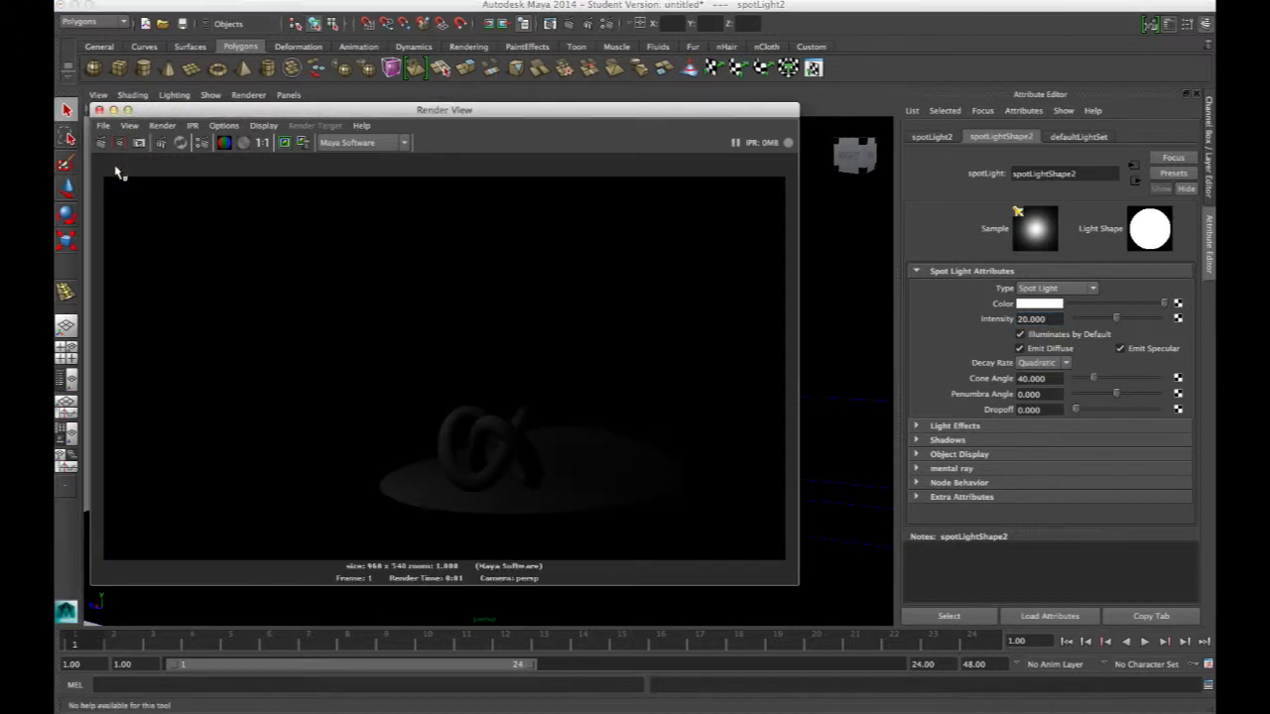
Raise the upper-left spotlight's intensity to 100 and re-render the frame
{"action": "left_click", "coordinate": [1037, 318]}
{"action": "type", "text": "10"}
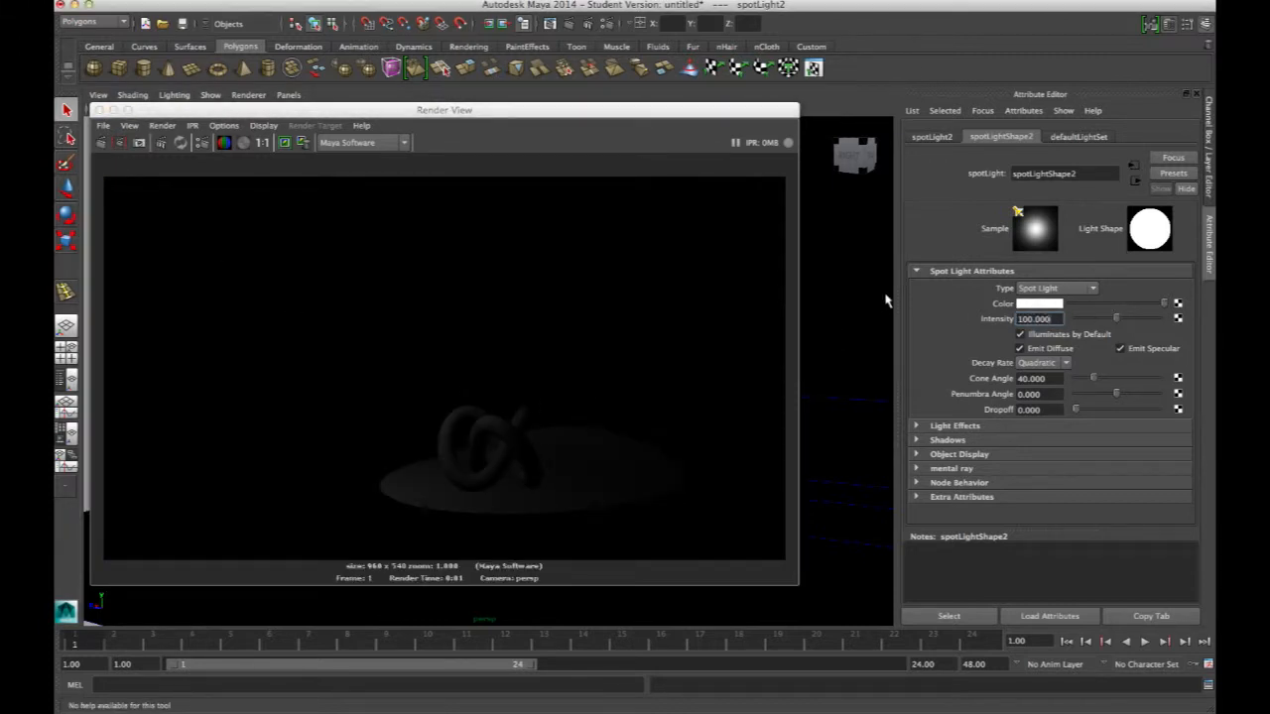
{"action": "left_click", "coordinate": [121, 141]}
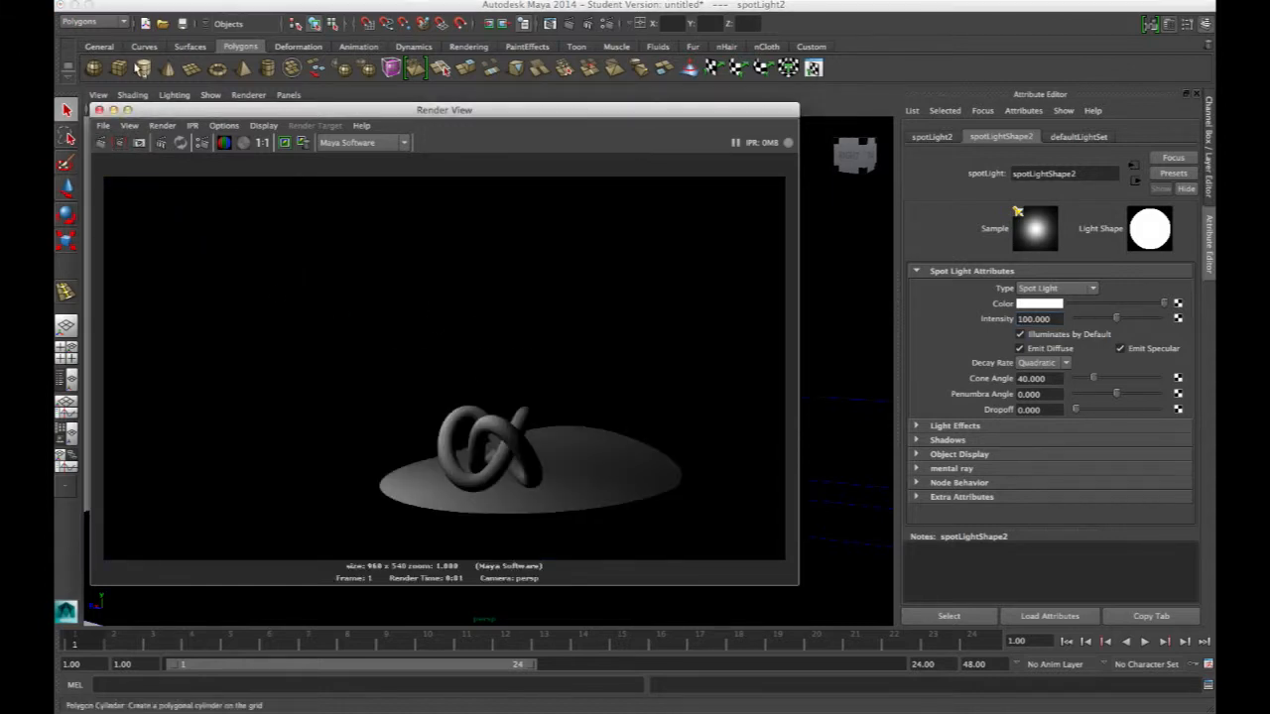
Select the spotlight beside the knot, set its decay rate to Linear and its intensity to 6
{"action": "left_click", "coordinate": [99, 111]}
{"action": "left_click_drag", "start_coordinate": [465, 351], "coordinate": [550, 345], "text": "alt"}
{"action": "scroll", "coordinate": [541, 360], "scroll_direction": "down", "scroll_amount": 5}
{"action": "left_click", "coordinate": [646, 406]}
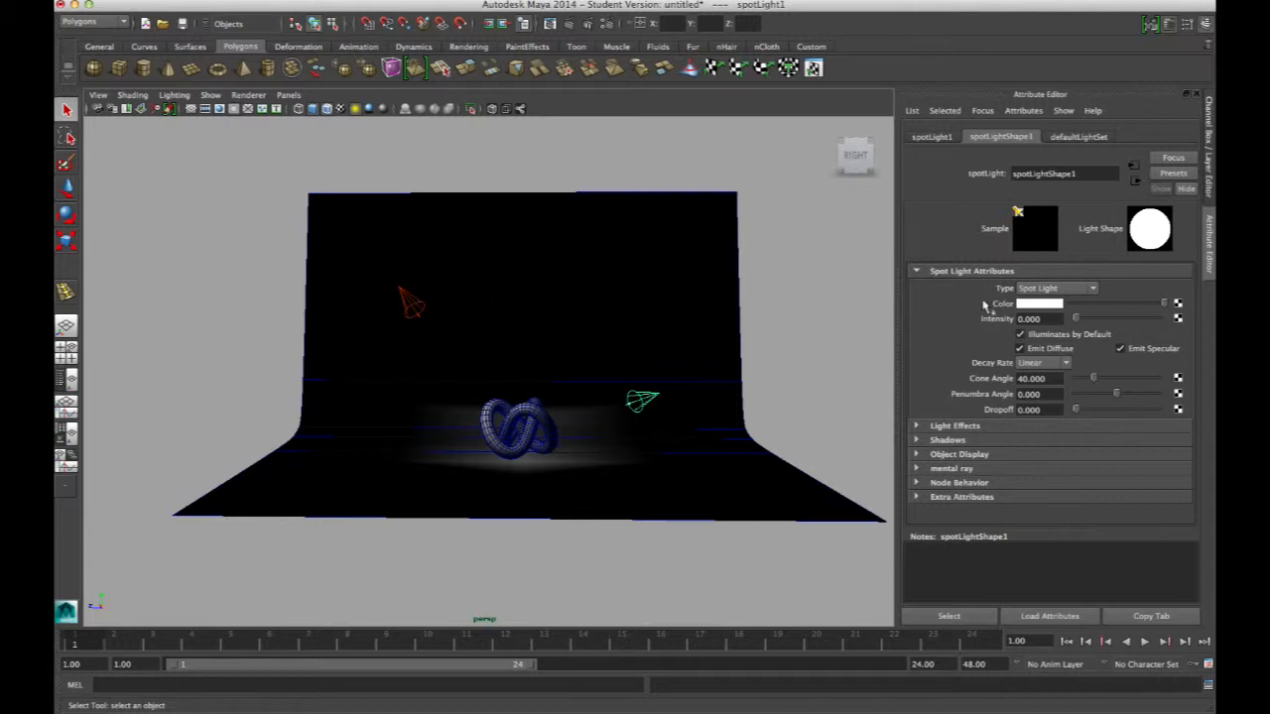
{"action": "left_click", "coordinate": [1040, 365]}
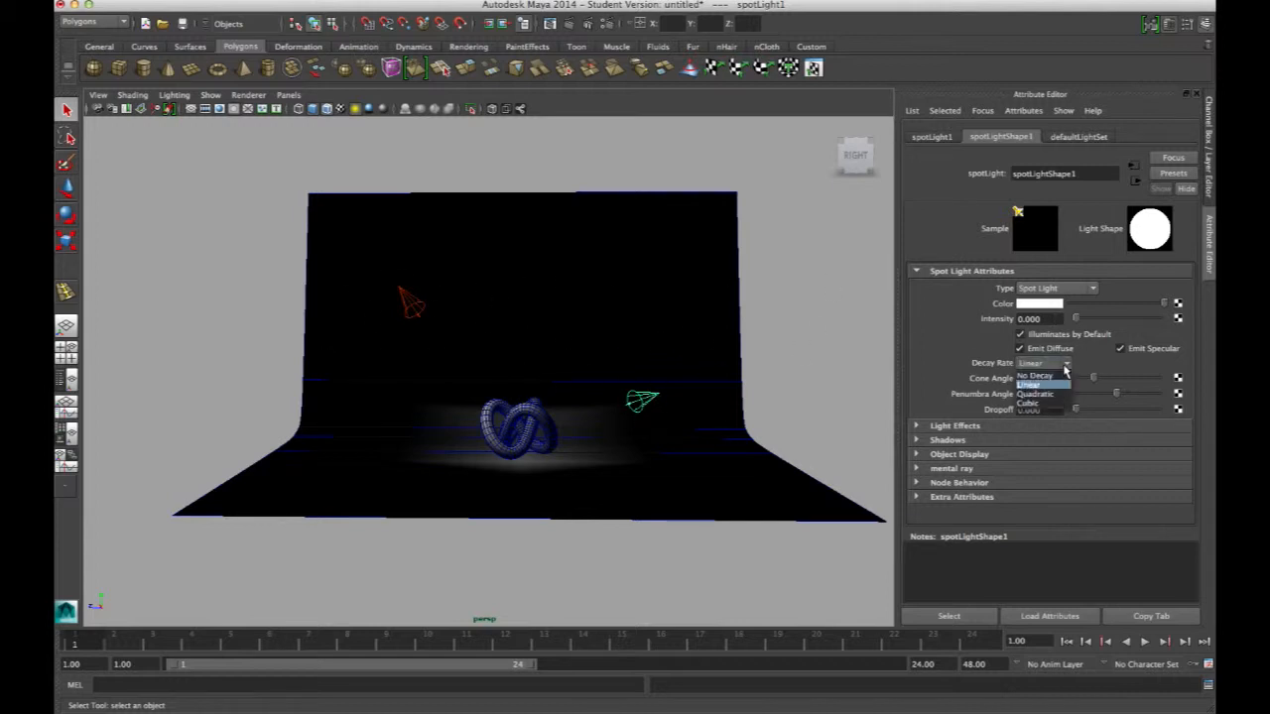
{"action": "left_click", "coordinate": [1035, 385]}
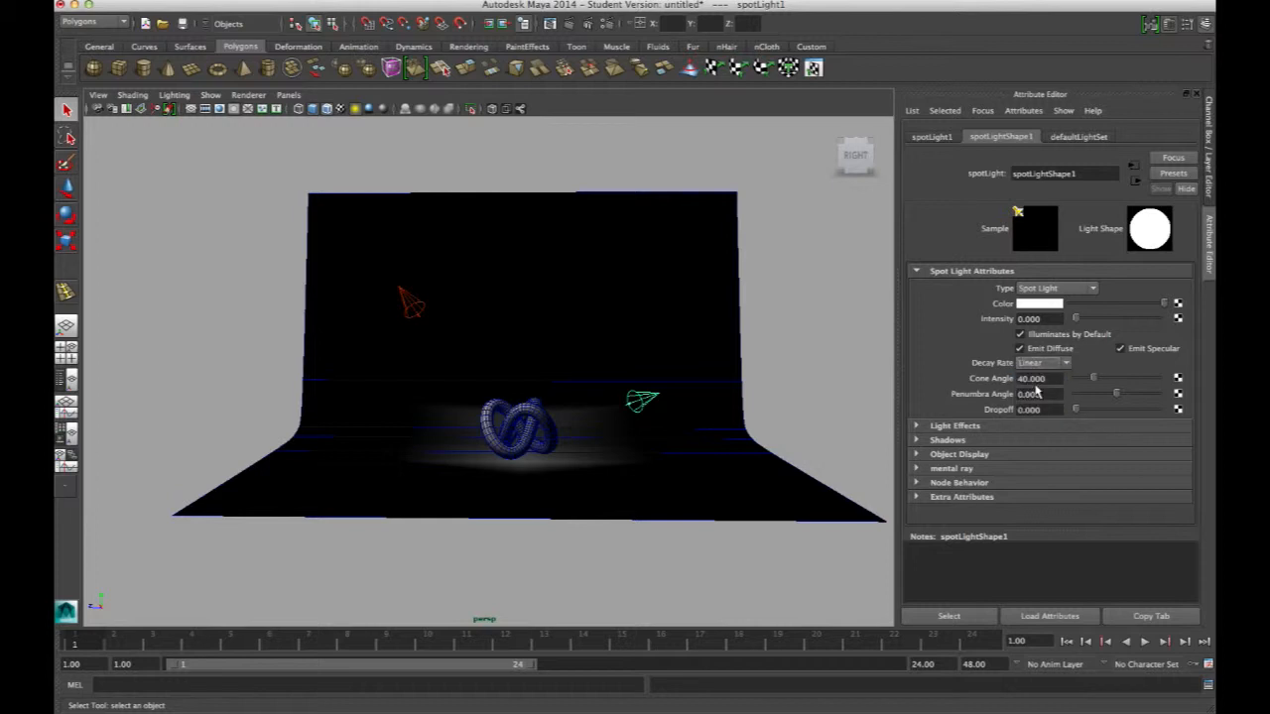
{"action": "left_click", "coordinate": [1056, 366]}
{"action": "left_click", "coordinate": [1044, 384]}
{"action": "left_click_drag", "start_coordinate": [1042, 320], "coordinate": [988, 321]}
{"action": "type", "text": "6"}
{"action": "key", "text": "Return"}
Tint the spotlight beside the knot a muted light blue, hue about 197, with reduced saturation
{"action": "right_click_drag", "start_coordinate": [539, 381], "coordinate": [784, 444], "text": "alt"}
{"action": "middle_click_drag", "start_coordinate": [604, 433], "coordinate": [567, 393], "text": "alt"}
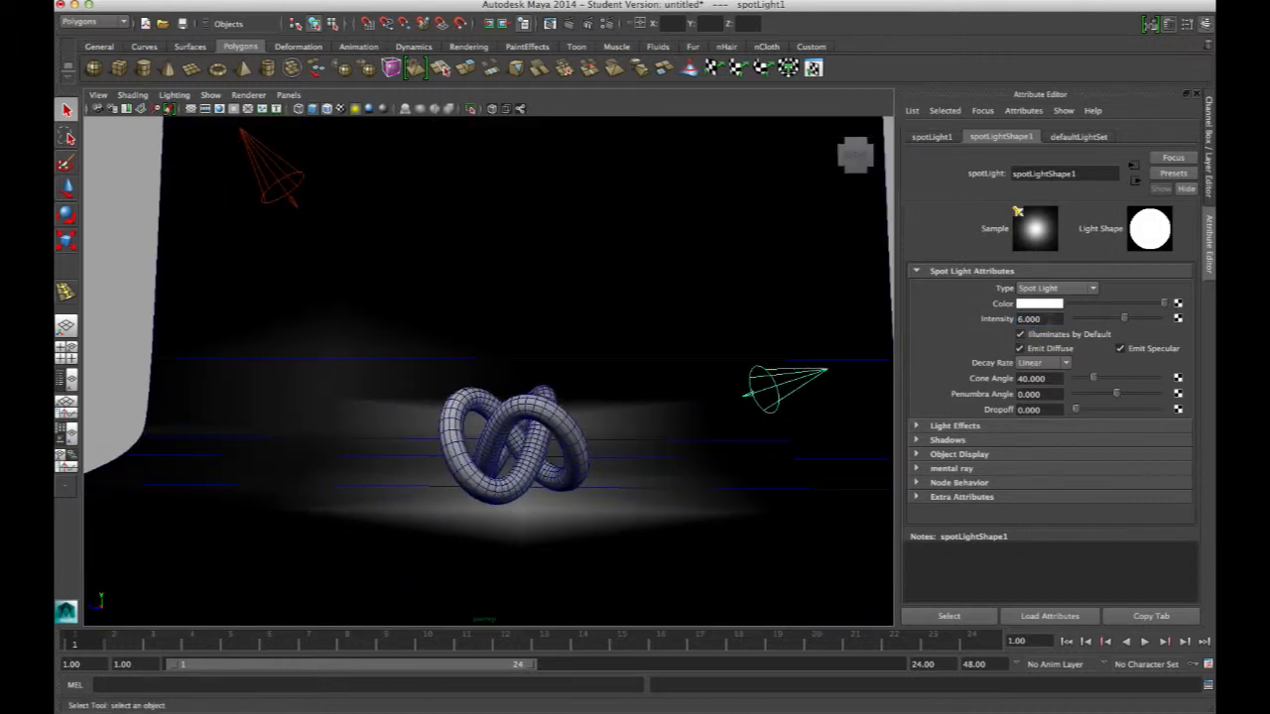
{"action": "left_click", "coordinate": [1061, 305]}
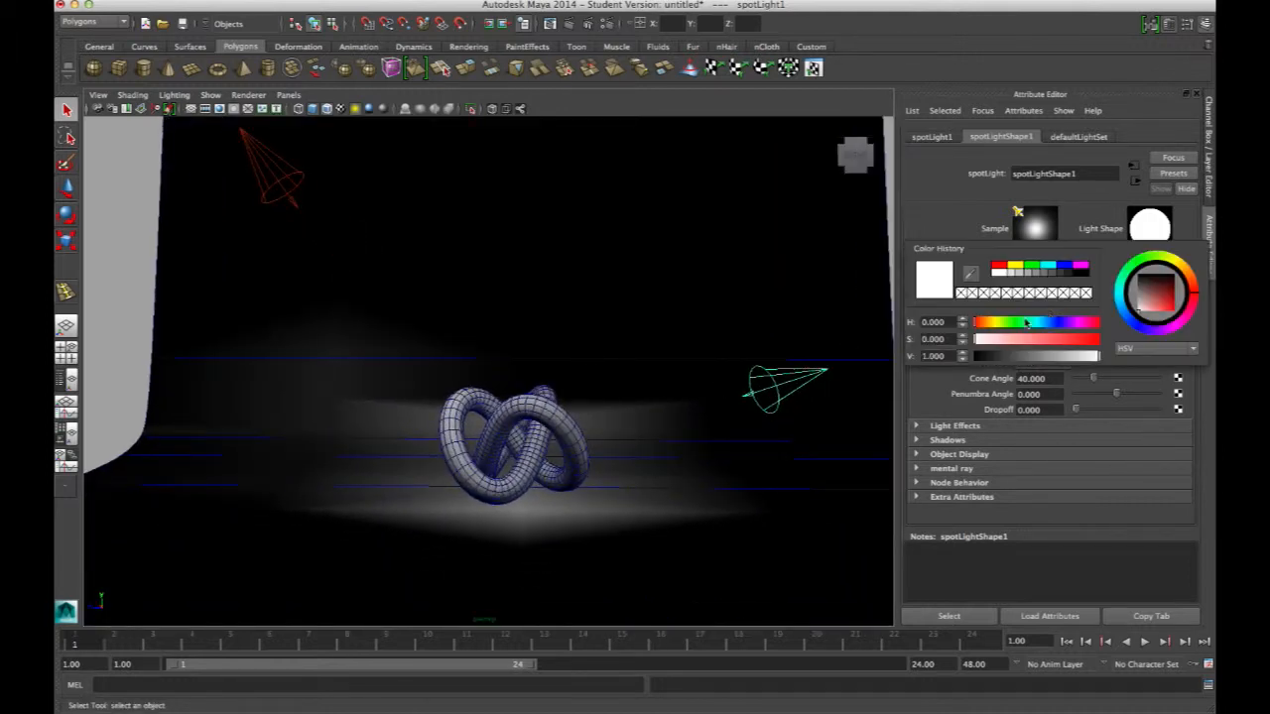
{"action": "left_click", "coordinate": [1040, 305]}
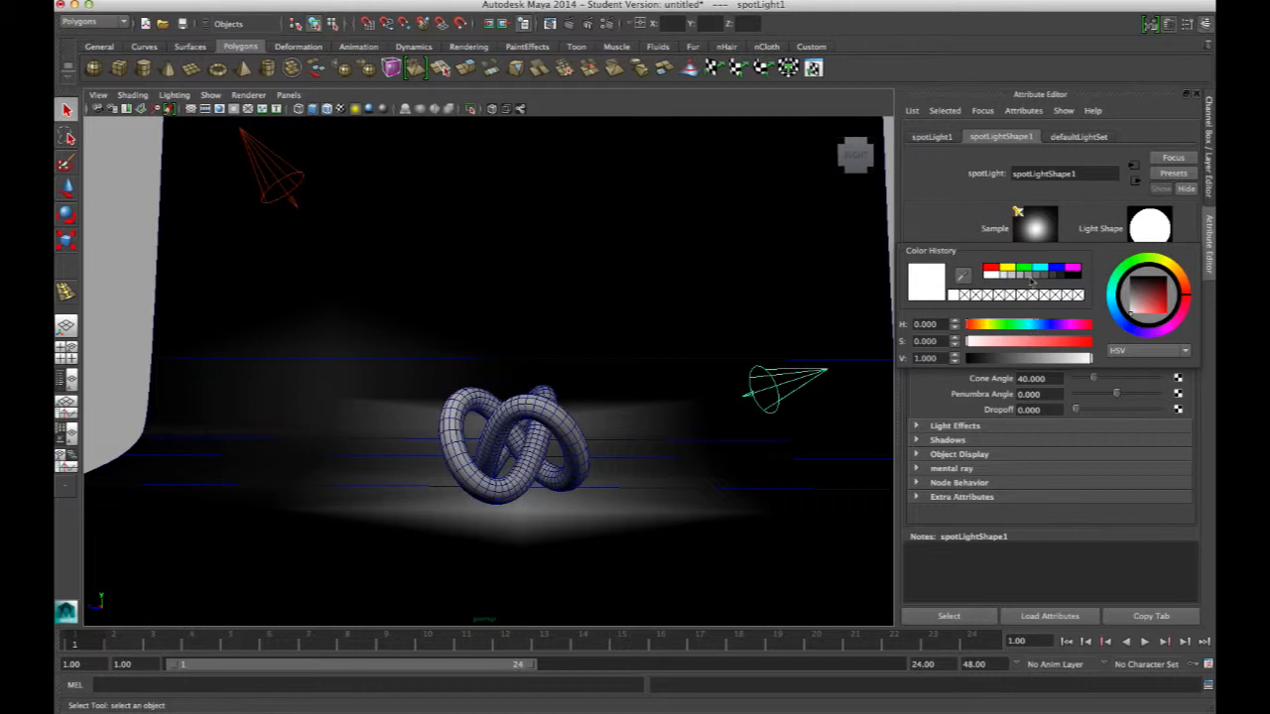
{"action": "left_click", "coordinate": [1041, 277]}
{"action": "left_click", "coordinate": [1009, 342]}
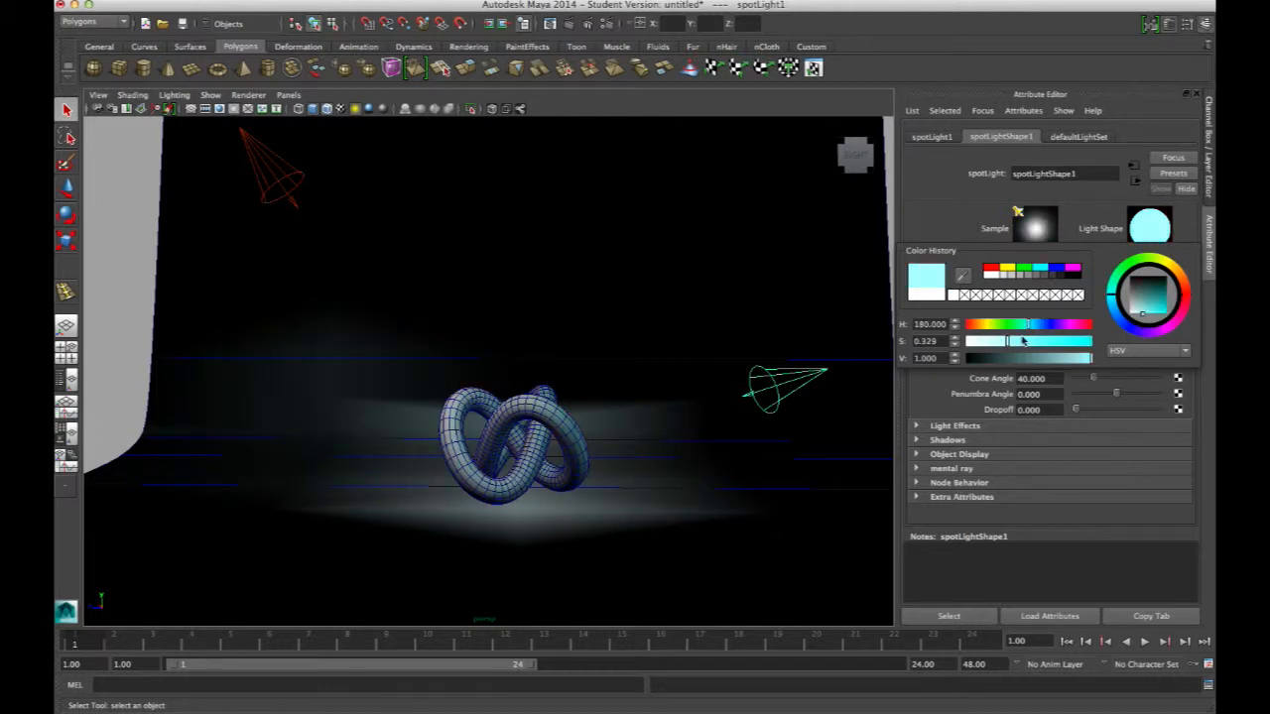
{"action": "left_click_drag", "start_coordinate": [1150, 305], "coordinate": [1112, 307]}
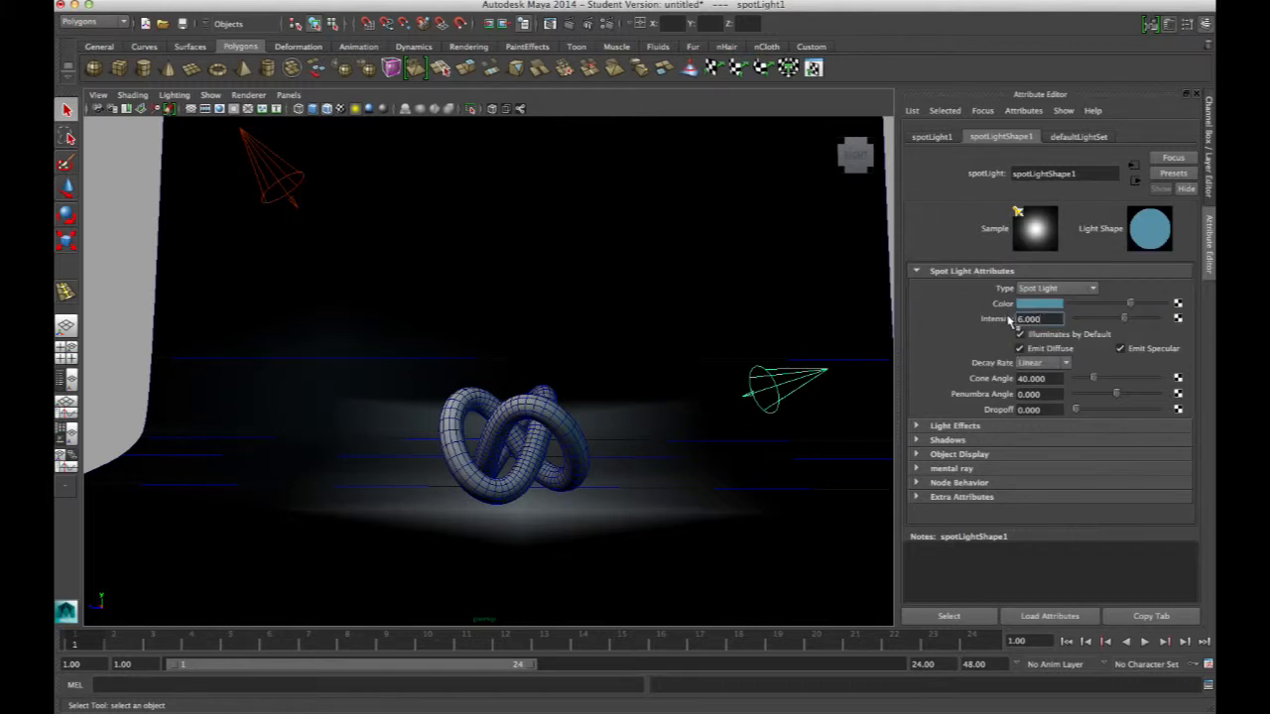
{"action": "left_click", "coordinate": [1048, 305]}
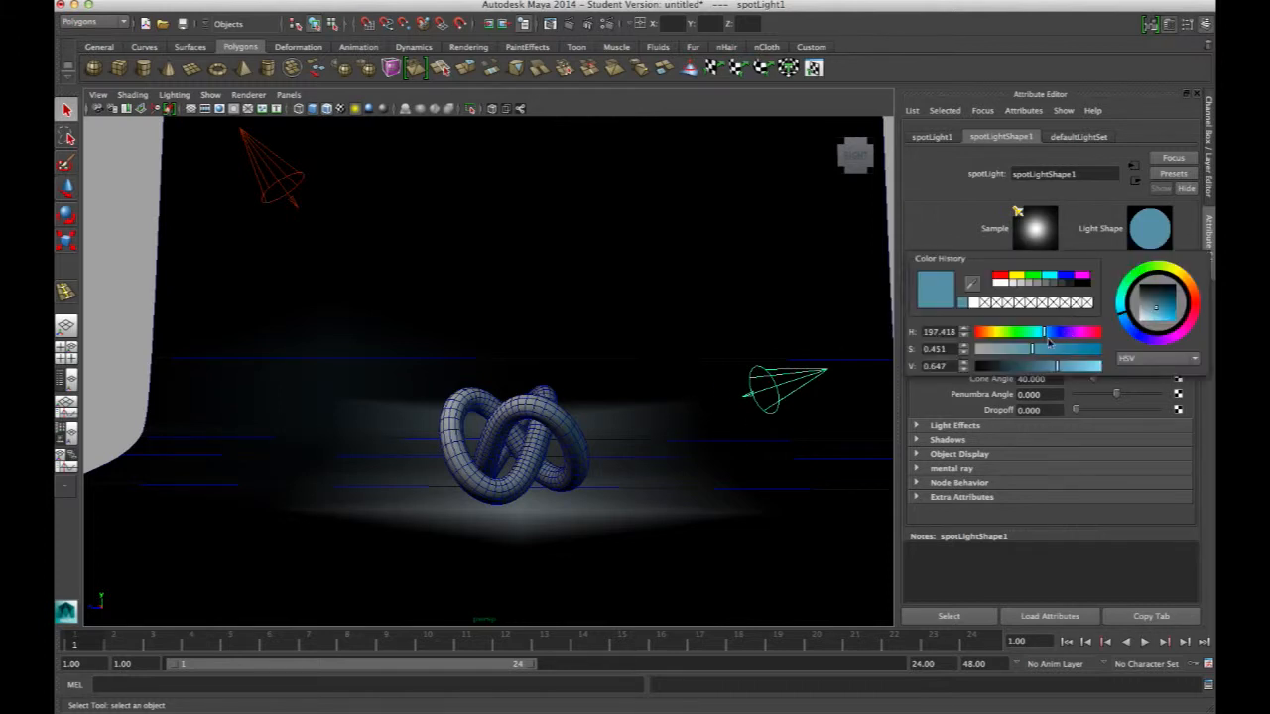
{"action": "left_click_drag", "start_coordinate": [1029, 351], "coordinate": [1016, 353]}
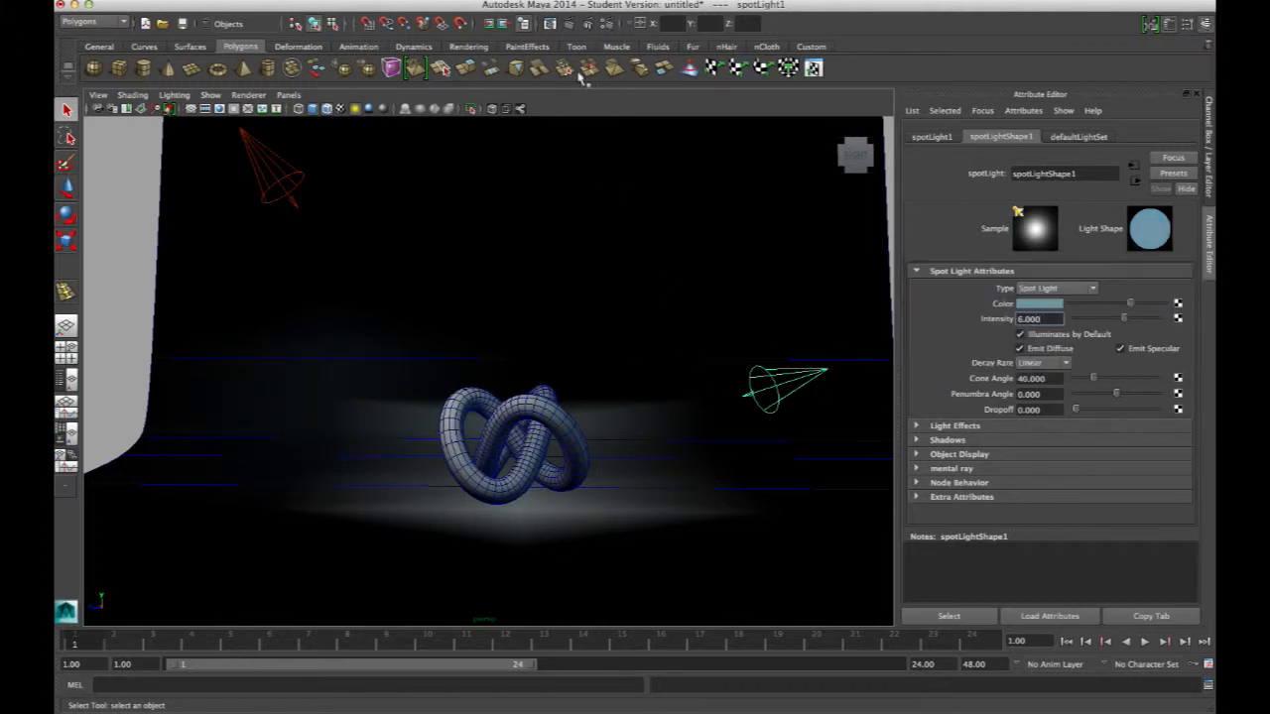
Render a test frame of the scene and close the render window
{"action": "left_click", "coordinate": [567, 23]}
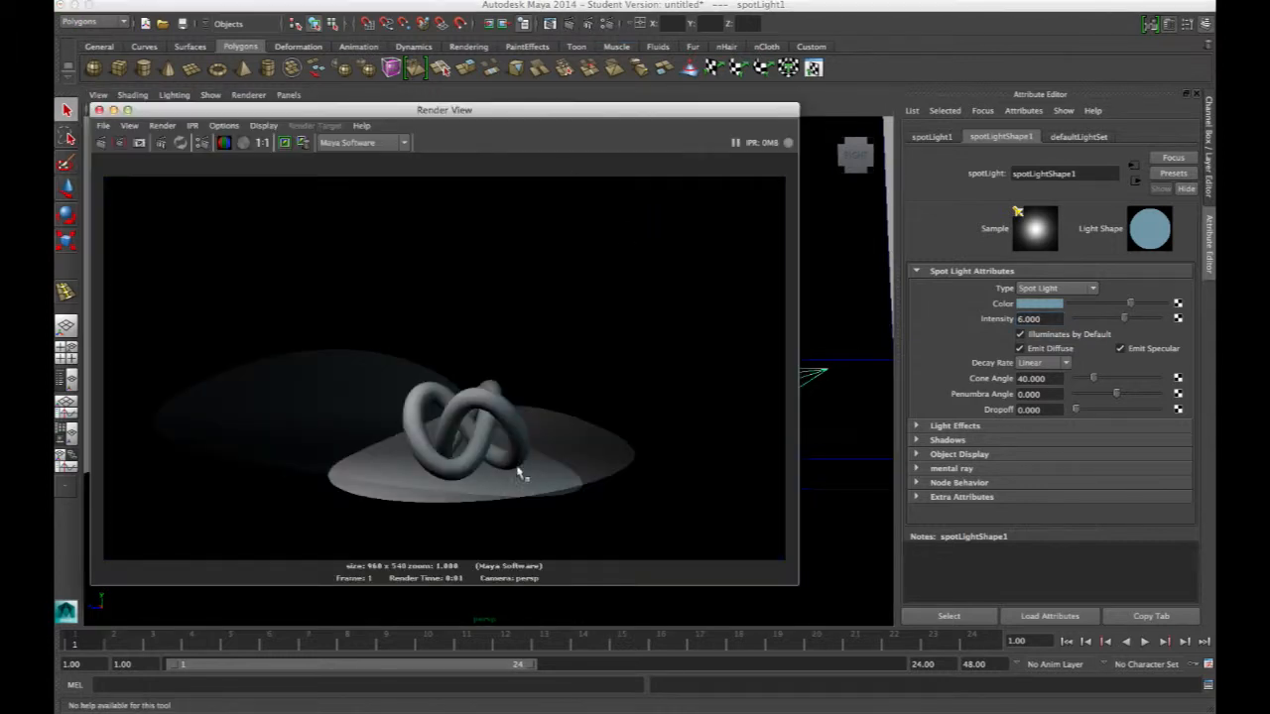
{"action": "left_click", "coordinate": [98, 110]}
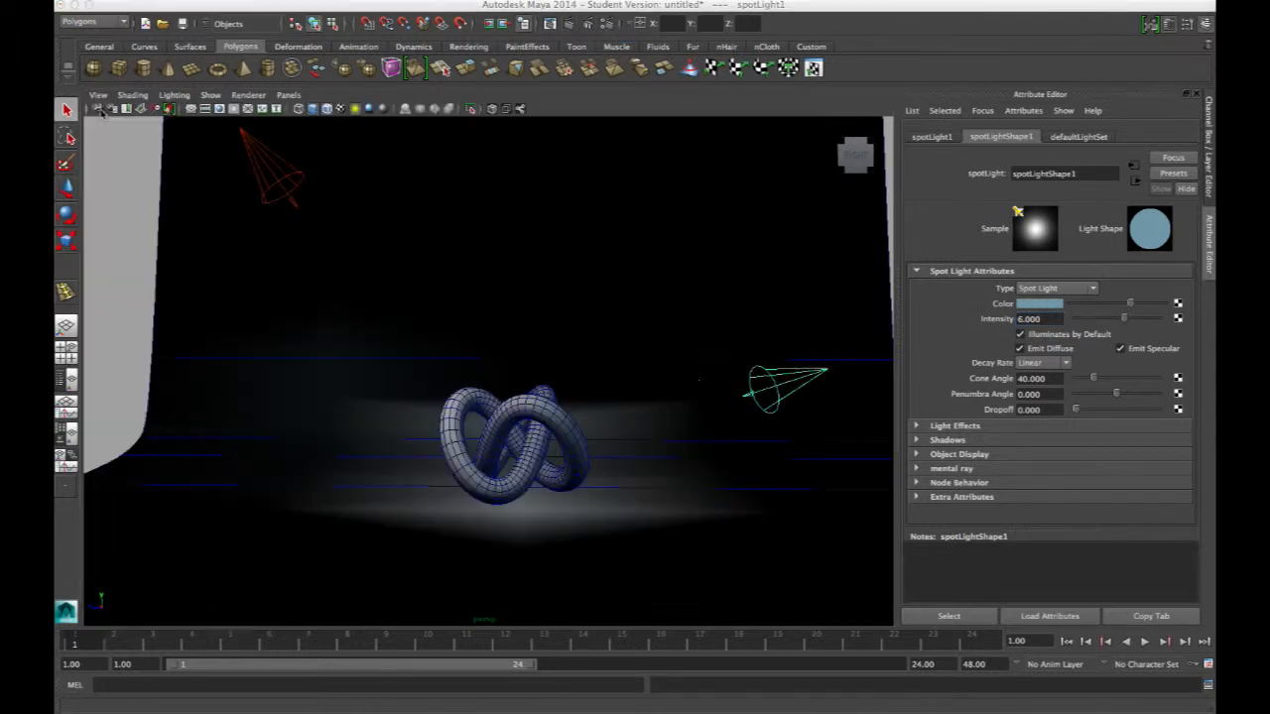
Rotate and move the spotlight beside the knot to re-aim it at the knot
{"action": "left_click_drag", "start_coordinate": [704, 408], "coordinate": [555, 368], "text": "alt"}
{"action": "key", "text": "e"}
{"action": "left_click_drag", "start_coordinate": [647, 367], "coordinate": [609, 362], "text": "alt"}
{"action": "key", "text": "w"}
{"action": "left_click_drag", "start_coordinate": [519, 331], "coordinate": [456, 311]}
{"action": "right_click_drag", "start_coordinate": [456, 311], "coordinate": [427, 156], "text": "alt"}
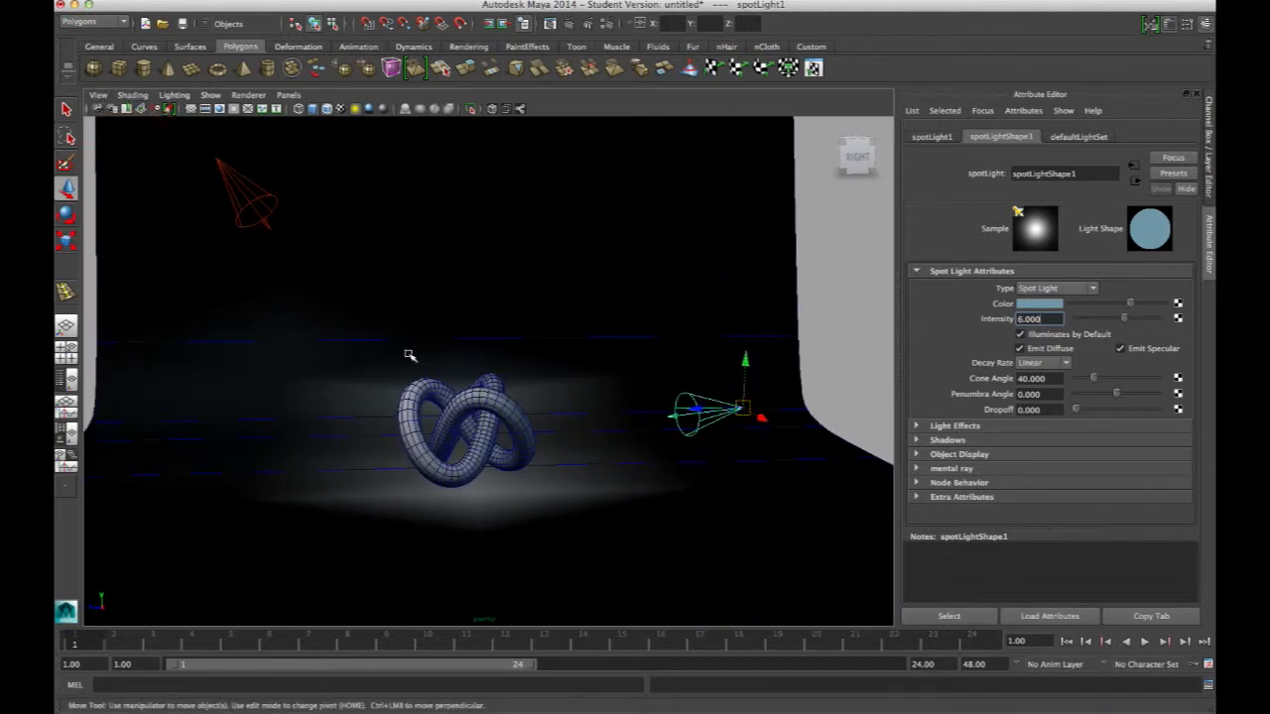
Select the perspective camera and set its focal length to 80
{"action": "left_click", "coordinate": [98, 95]}
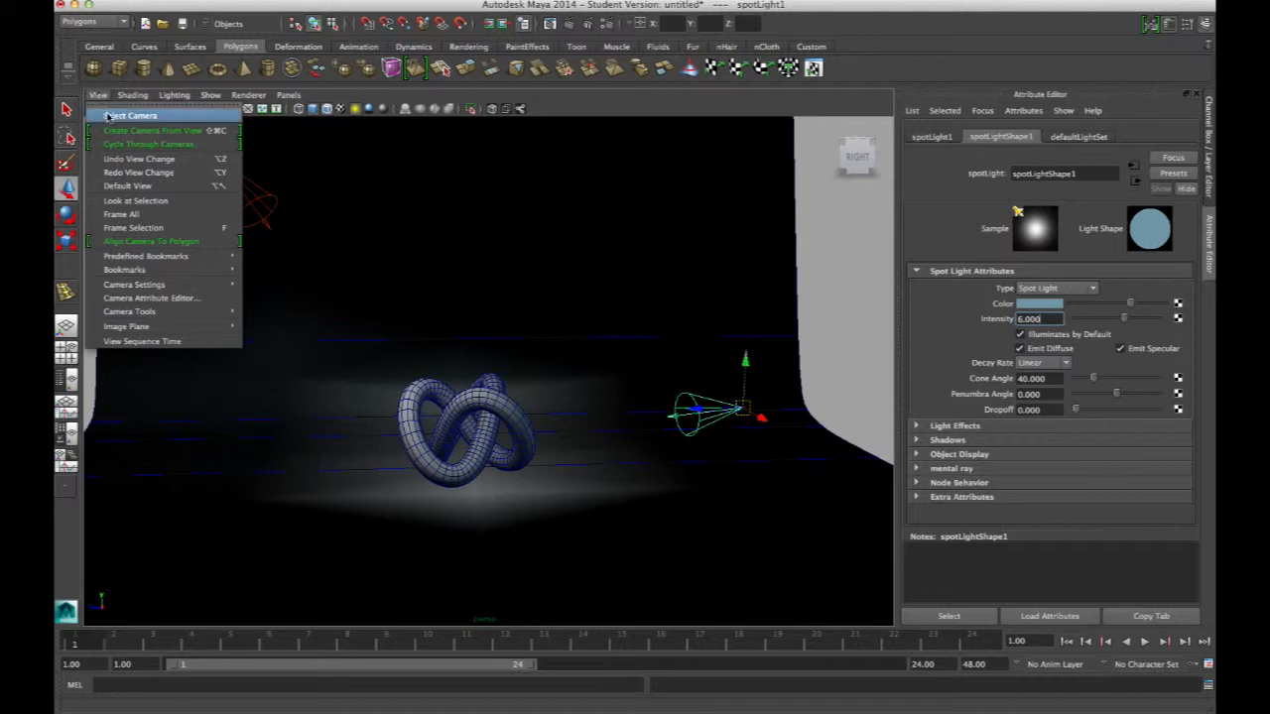
{"action": "left_click", "coordinate": [117, 118]}
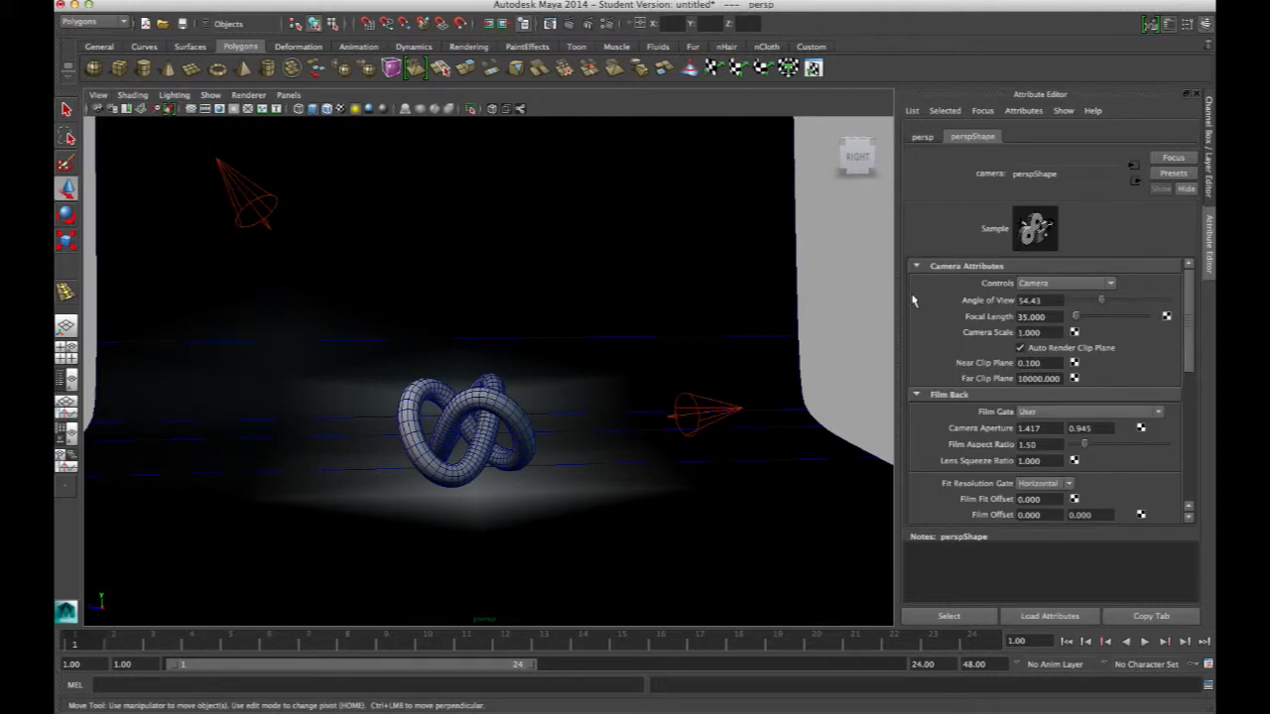
{"action": "left_click", "coordinate": [99, 96]}
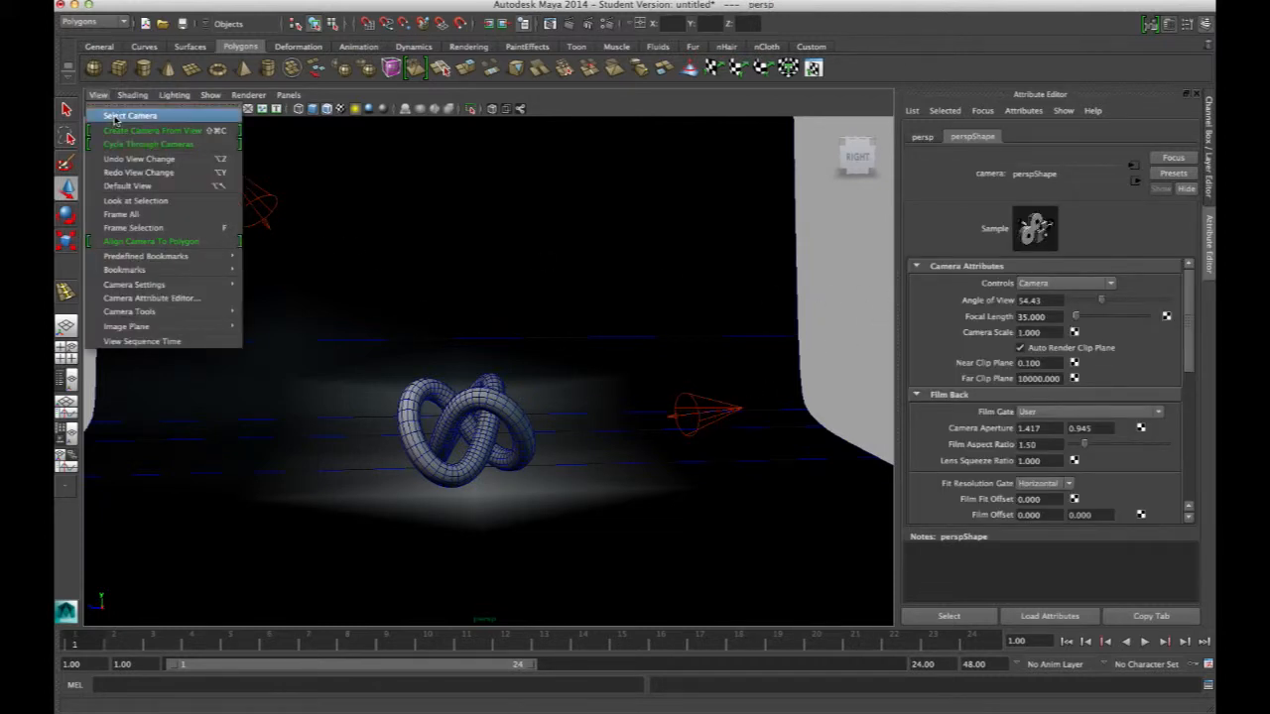
{"action": "left_click", "coordinate": [117, 118]}
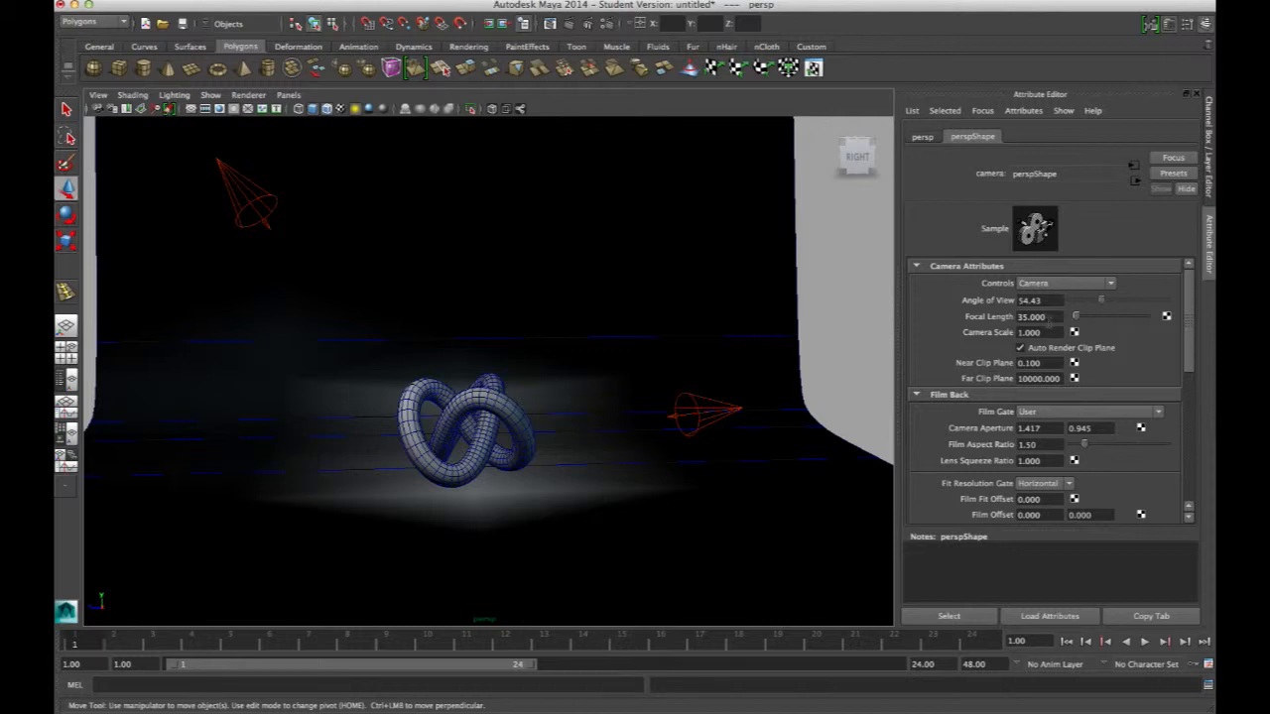
{"action": "left_click", "coordinate": [1036, 316]}
{"action": "type", "text": "80"}
{"action": "key", "text": "Return"}
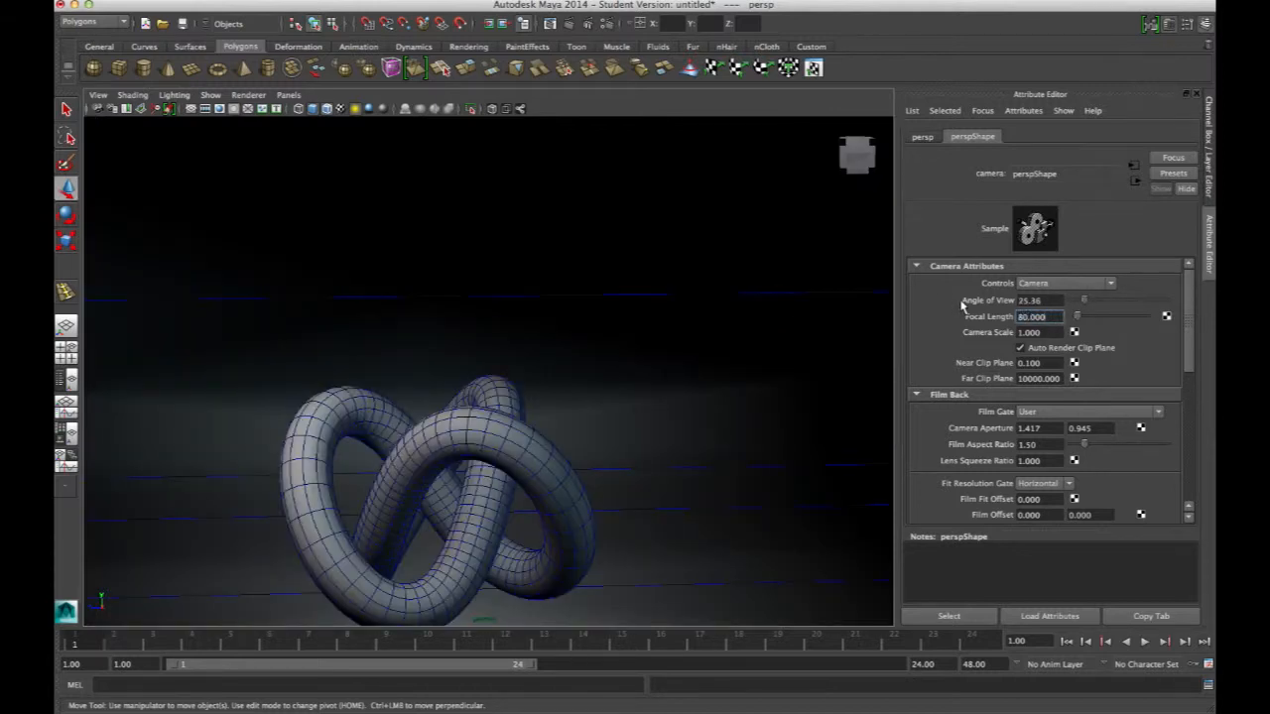
Reposition the perspective camera to frame the knot more closely
{"action": "right_click_drag", "start_coordinate": [615, 399], "coordinate": [504, 417], "text": "alt"}
{"action": "left_click_drag", "start_coordinate": [504, 417], "coordinate": [519, 397], "text": "alt"}
{"action": "right_click_drag", "start_coordinate": [519, 397], "coordinate": [487, 405], "text": "alt"}
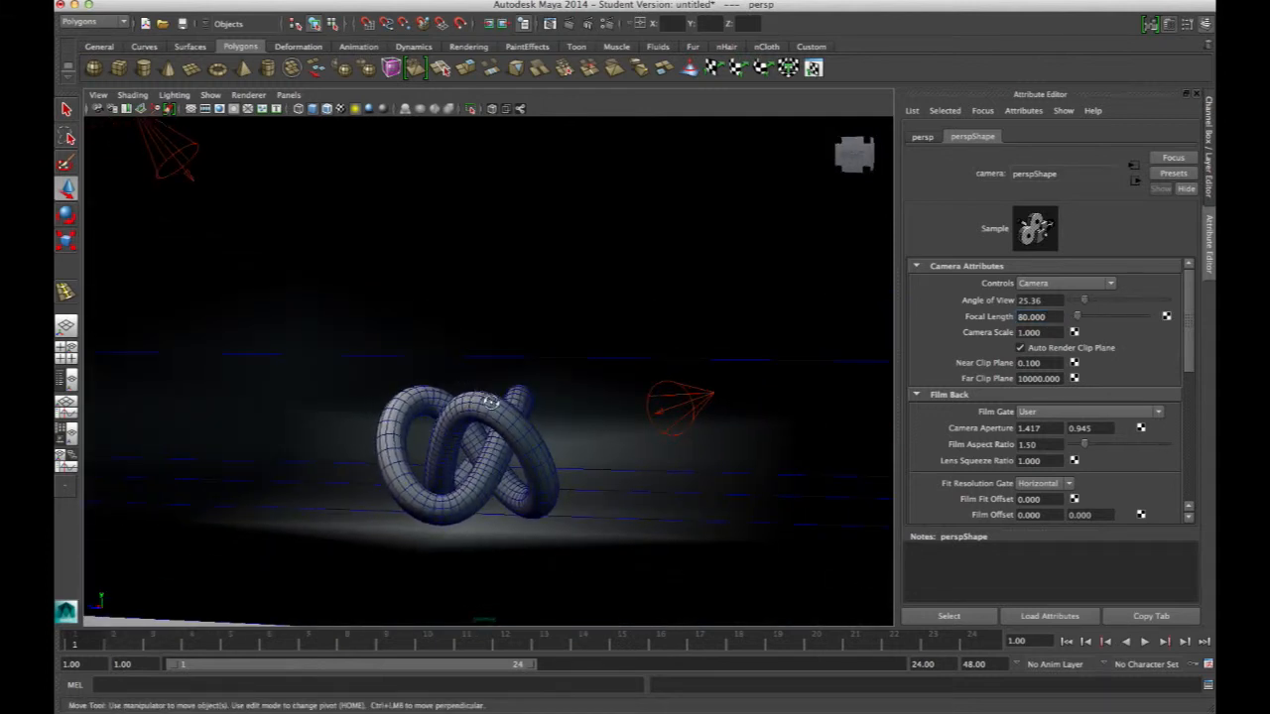
{"action": "left_click_drag", "start_coordinate": [487, 404], "coordinate": [512, 406], "text": "alt"}
{"action": "right_click_drag", "start_coordinate": [514, 387], "coordinate": [570, 455], "text": "alt"}
{"action": "left_click_drag", "start_coordinate": [570, 455], "coordinate": [548, 416], "text": "alt"}
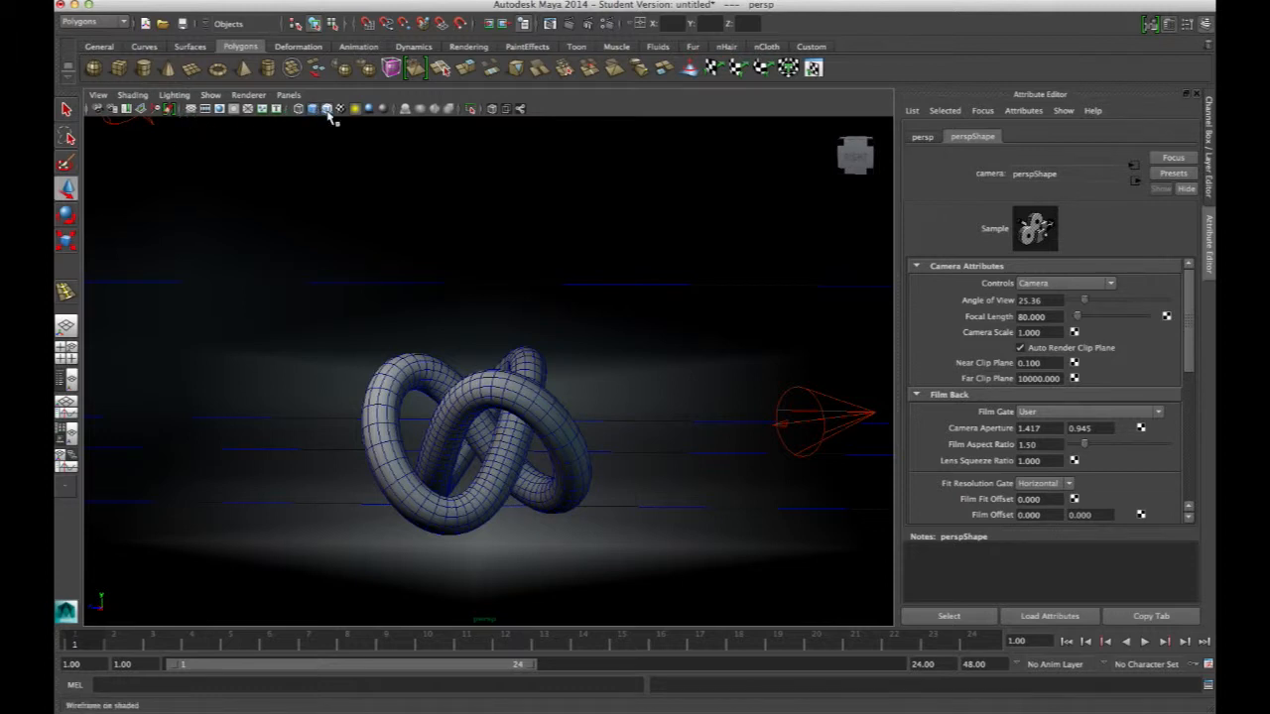
Turn on the resolution gate and compose the knot within the 960 x 540 frame
{"action": "left_click", "coordinate": [220, 109]}
{"action": "left_click_drag", "start_coordinate": [511, 307], "coordinate": [519, 404], "text": "alt"}
{"action": "right_click_drag", "start_coordinate": [519, 405], "coordinate": [553, 407], "text": "alt"}
{"action": "mouse_move", "coordinate": [552, 407]}
{"action": "left_mouse_down", "text": "alt"}
{"action": "mouse_move", "coordinate": [575, 368]}
{"action": "mouse_move", "coordinate": [575, 397]}
{"action": "mouse_move", "coordinate": [532, 411]}
{"action": "mouse_move", "coordinate": [538, 431]}
{"action": "mouse_move", "coordinate": [519, 407]}
{"action": "mouse_move", "coordinate": [544, 399]}
{"action": "left_mouse_up", "text": "alt"}
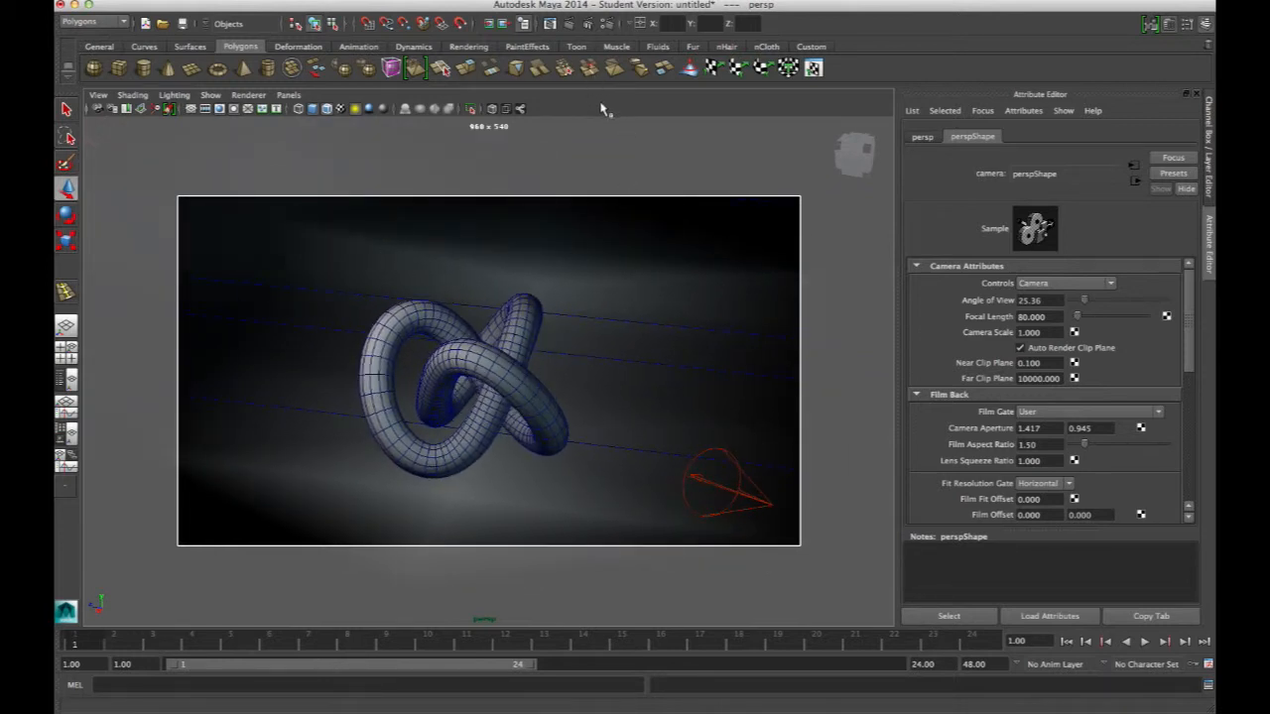
Render a test frame from the perspective camera and close the render window
{"action": "left_click", "coordinate": [571, 24]}
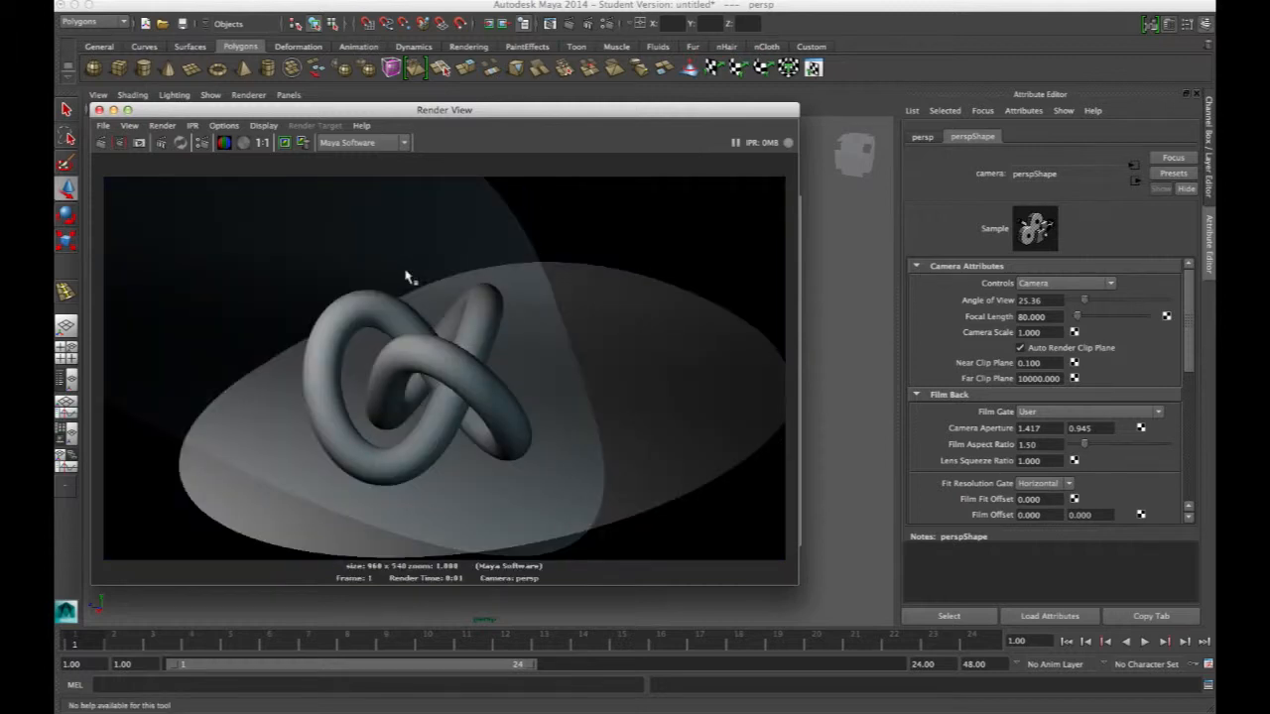
{"action": "left_click", "coordinate": [99, 110]}
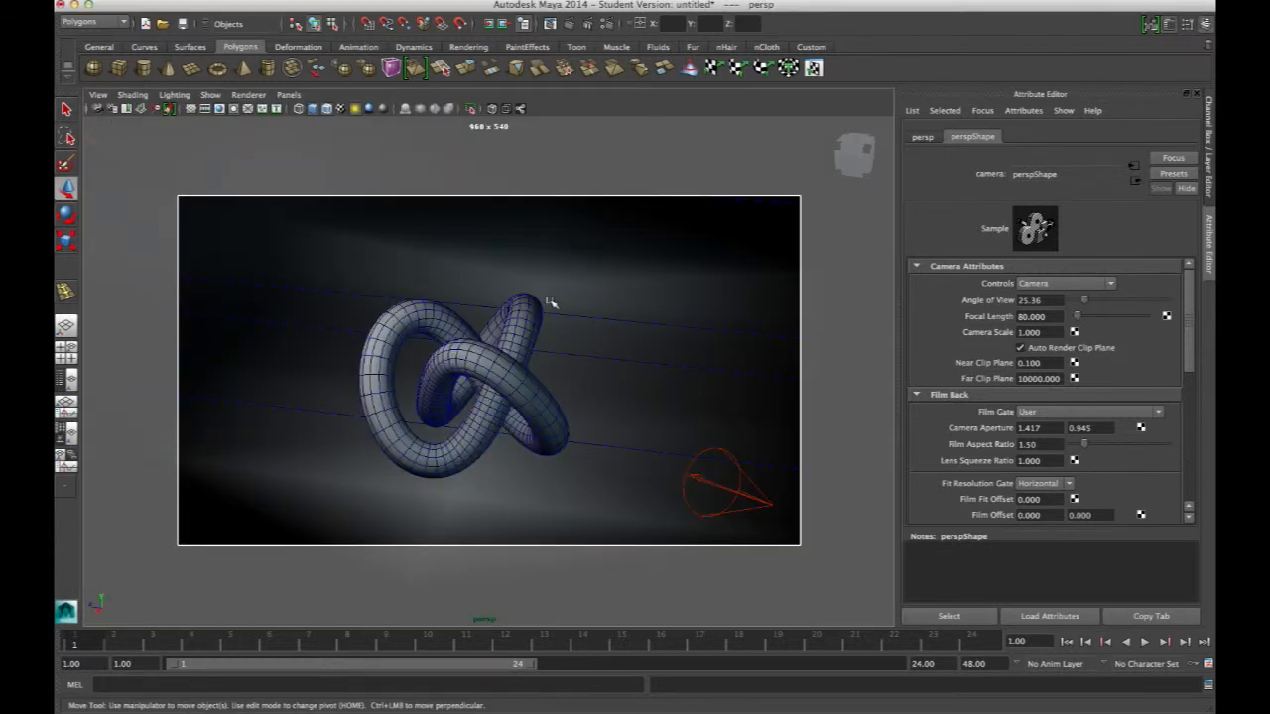
Inspect the materials assigned to the backdrop plane and to the knot
{"action": "left_click", "coordinate": [545, 358]}
{"action": "left_click", "coordinate": [635, 343]}
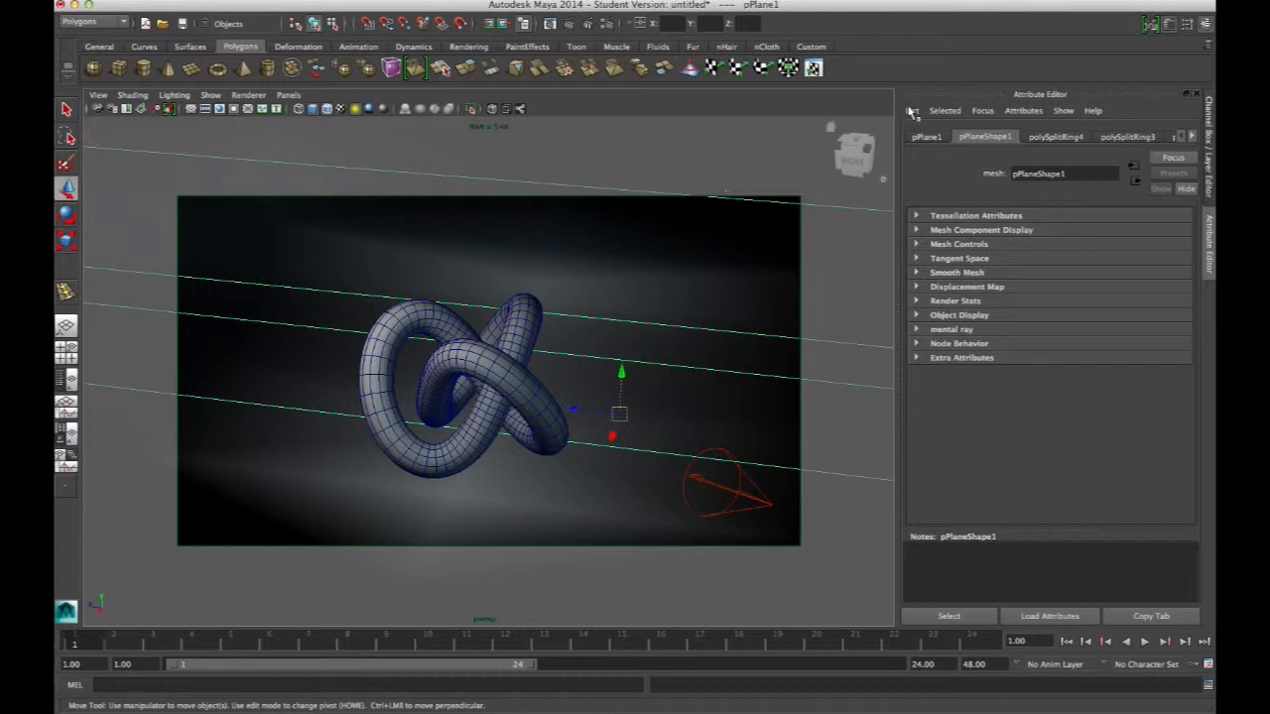
{"action": "left_click", "coordinate": [1193, 136]}
{"action": "left_click", "coordinate": [1193, 136]}
{"action": "left_click", "coordinate": [1192, 136]}
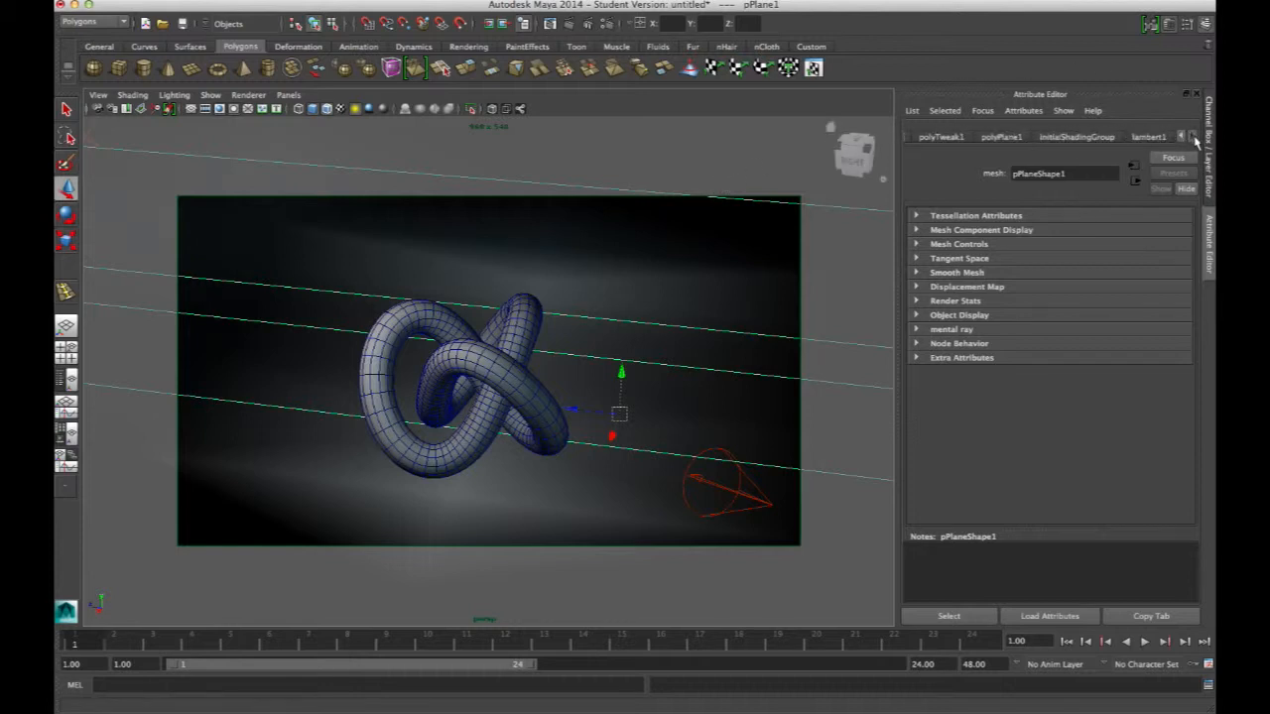
{"action": "left_click", "coordinate": [1148, 136]}
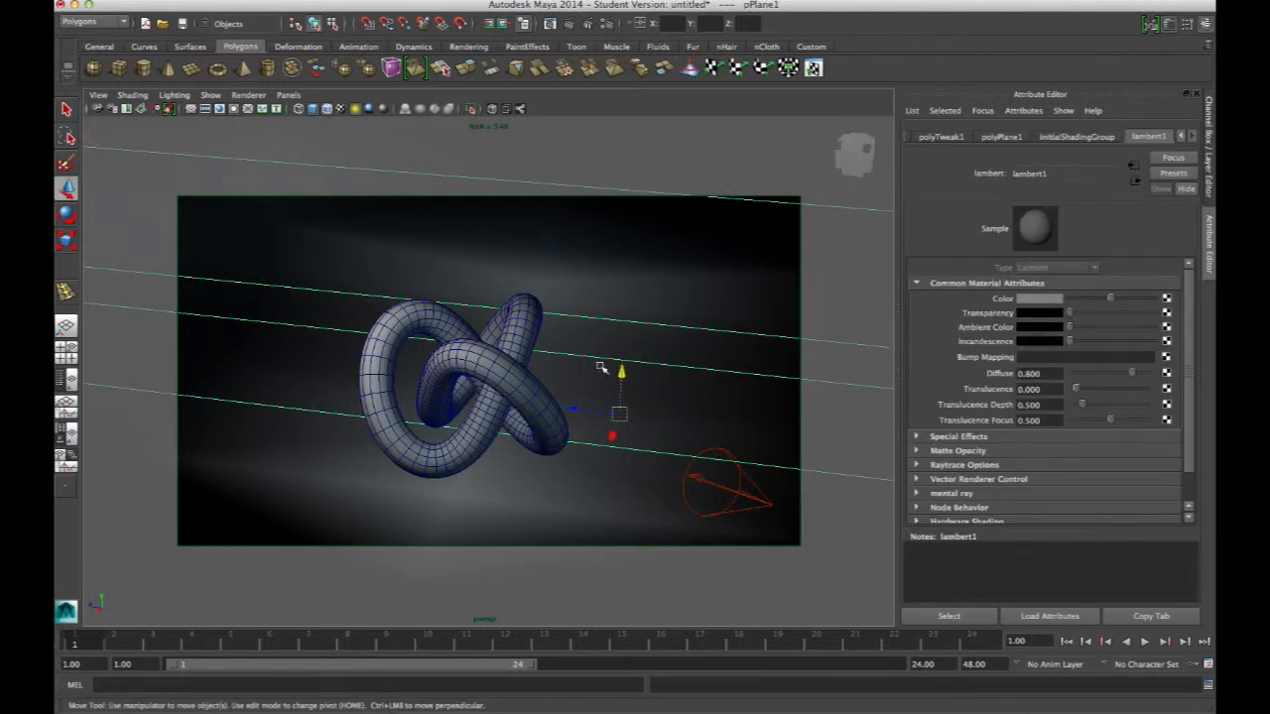
{"action": "left_click", "coordinate": [528, 374]}
{"action": "left_click", "coordinate": [578, 380]}
{"action": "left_click", "coordinate": [524, 385]}
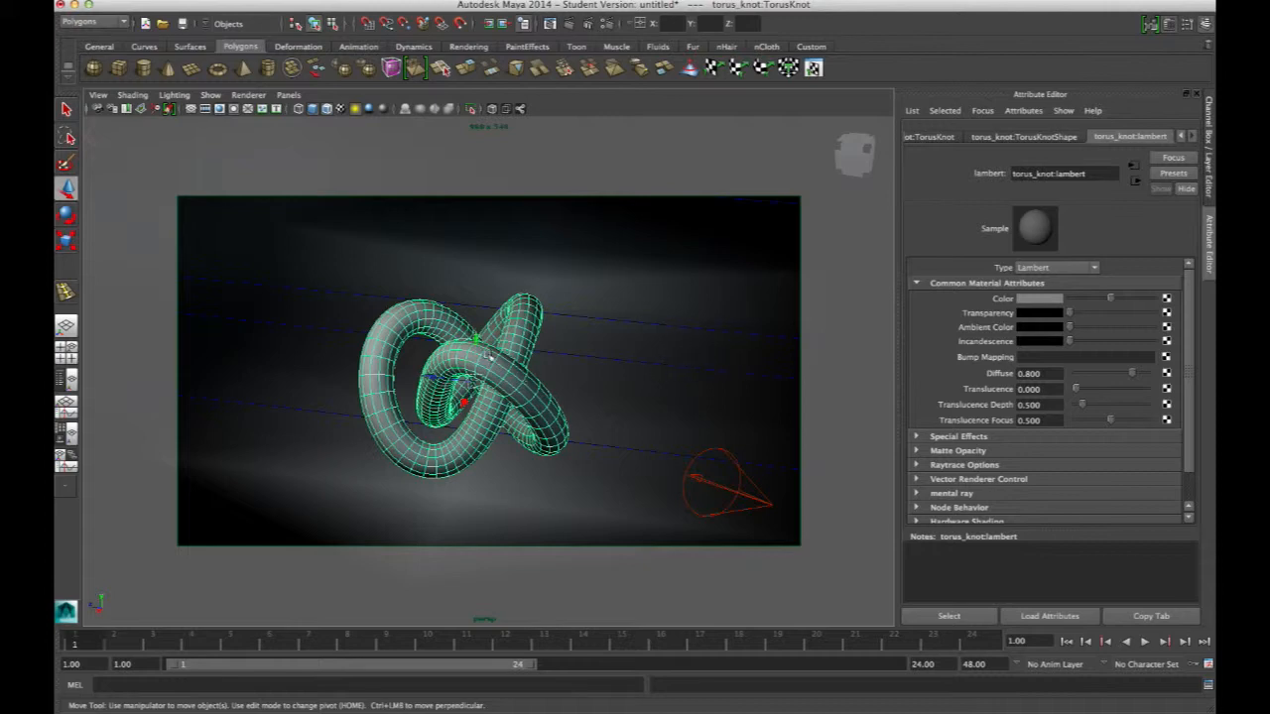
Reframe the perspective view to show the knot from a new angle
{"action": "left_click_drag", "start_coordinate": [584, 390], "coordinate": [612, 341], "text": "alt"}
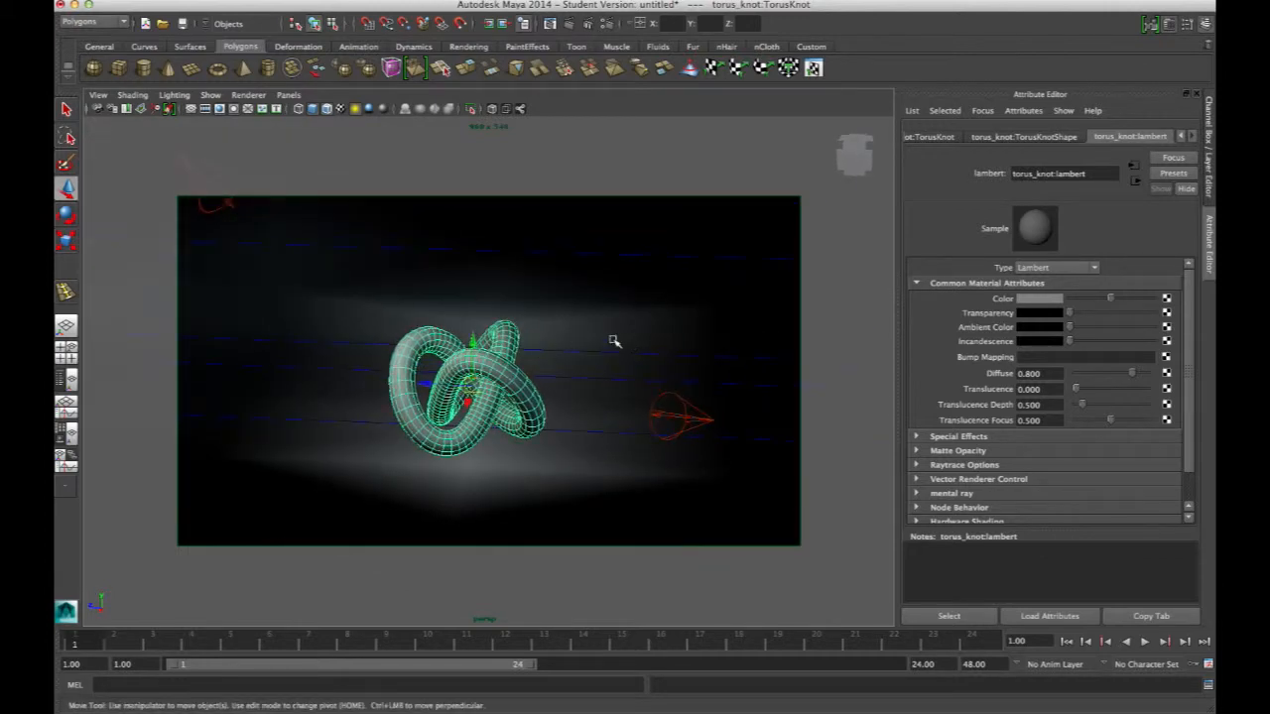
{"action": "left_click_drag", "start_coordinate": [476, 292], "coordinate": [490, 343], "text": "alt"}
{"action": "right_click_drag", "start_coordinate": [490, 344], "coordinate": [581, 351], "text": "alt"}
{"action": "middle_click_drag", "start_coordinate": [582, 351], "coordinate": [576, 382], "text": "alt"}
{"action": "left_click_drag", "start_coordinate": [576, 382], "coordinate": [553, 360], "text": "alt"}
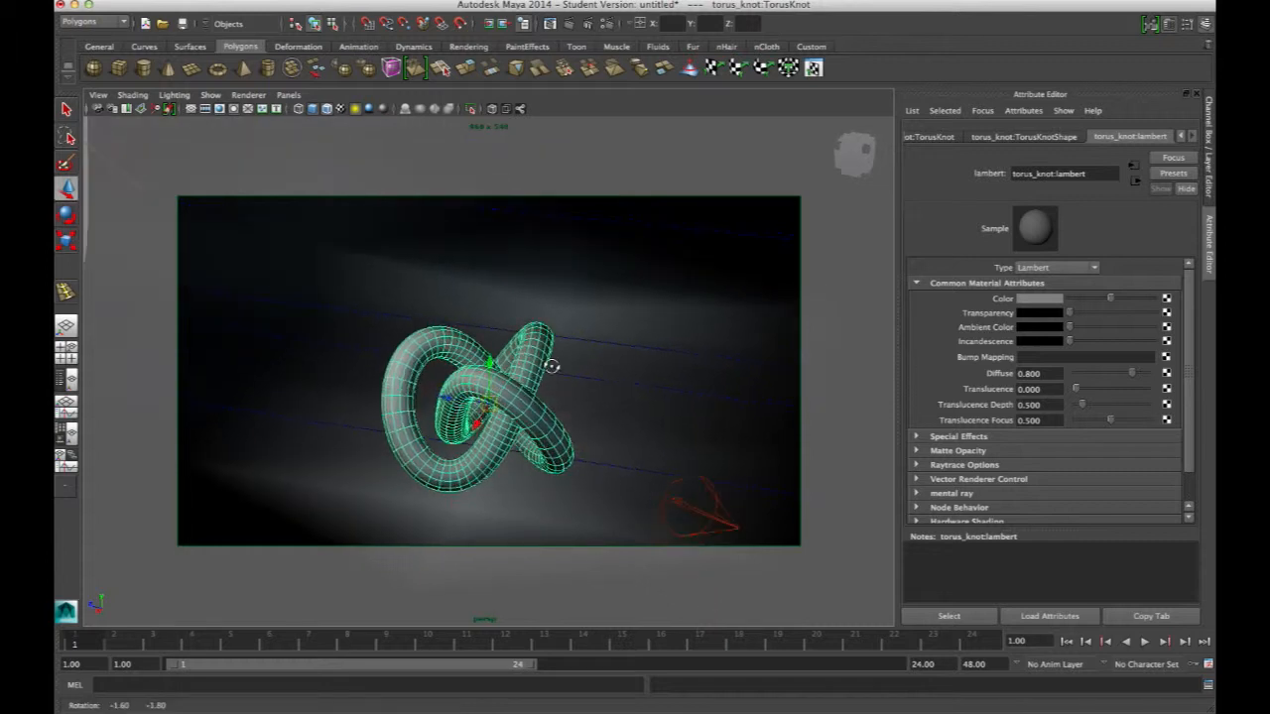
{"action": "mouse_move", "coordinate": [450, 350]}
{"action": "left_mouse_down", "text": "alt"}
{"action": "mouse_move", "coordinate": [472, 342]}
{"action": "mouse_move", "coordinate": [452, 342]}
{"action": "left_mouse_up", "text": "alt"}
Save the current perspective view as a new camera bookmark
{"action": "left_click", "coordinate": [98, 95]}
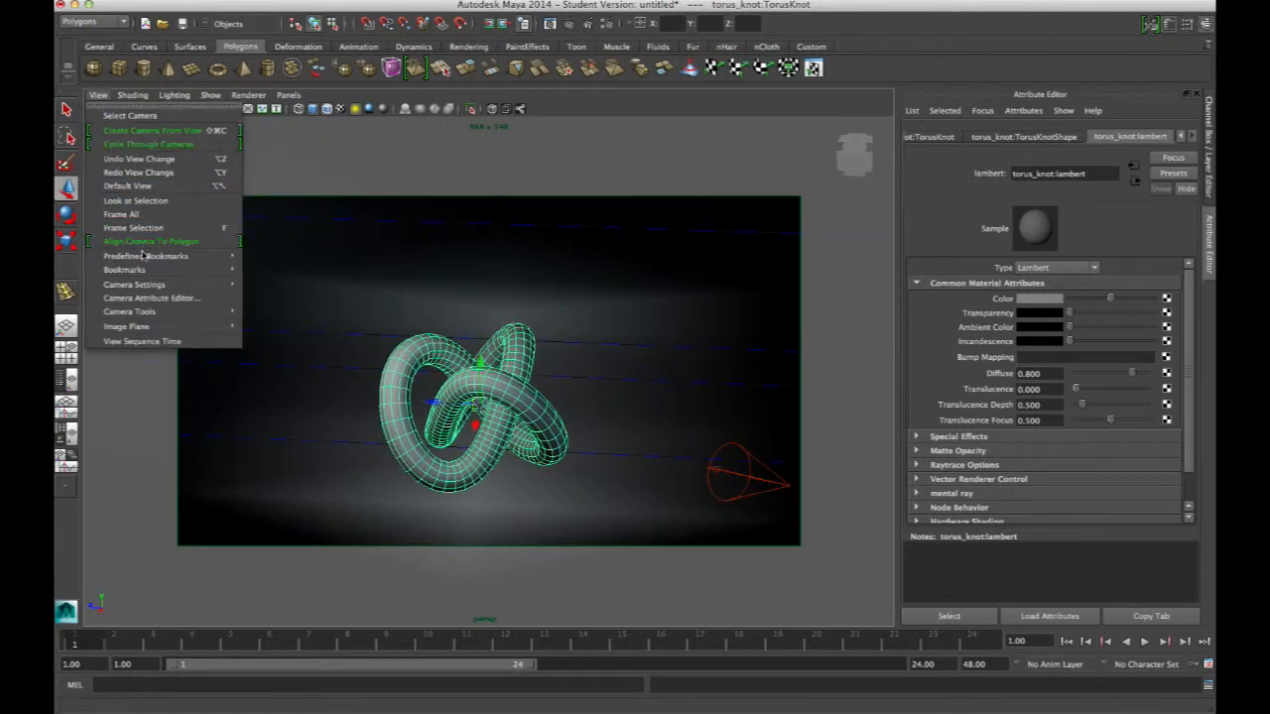
{"action": "mouse_move", "coordinate": [151, 274]}
{"action": "left_click", "coordinate": [288, 270]}
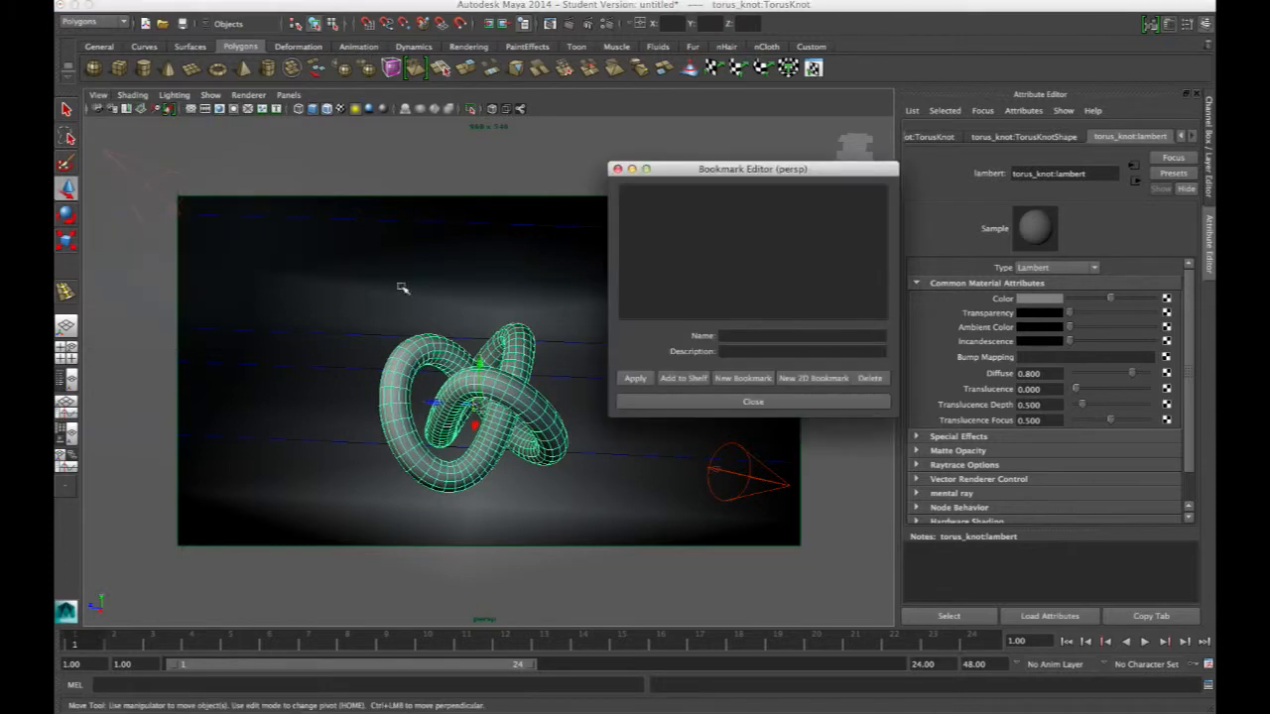
{"action": "left_click", "coordinate": [759, 378]}
{"action": "left_click", "coordinate": [753, 402]}
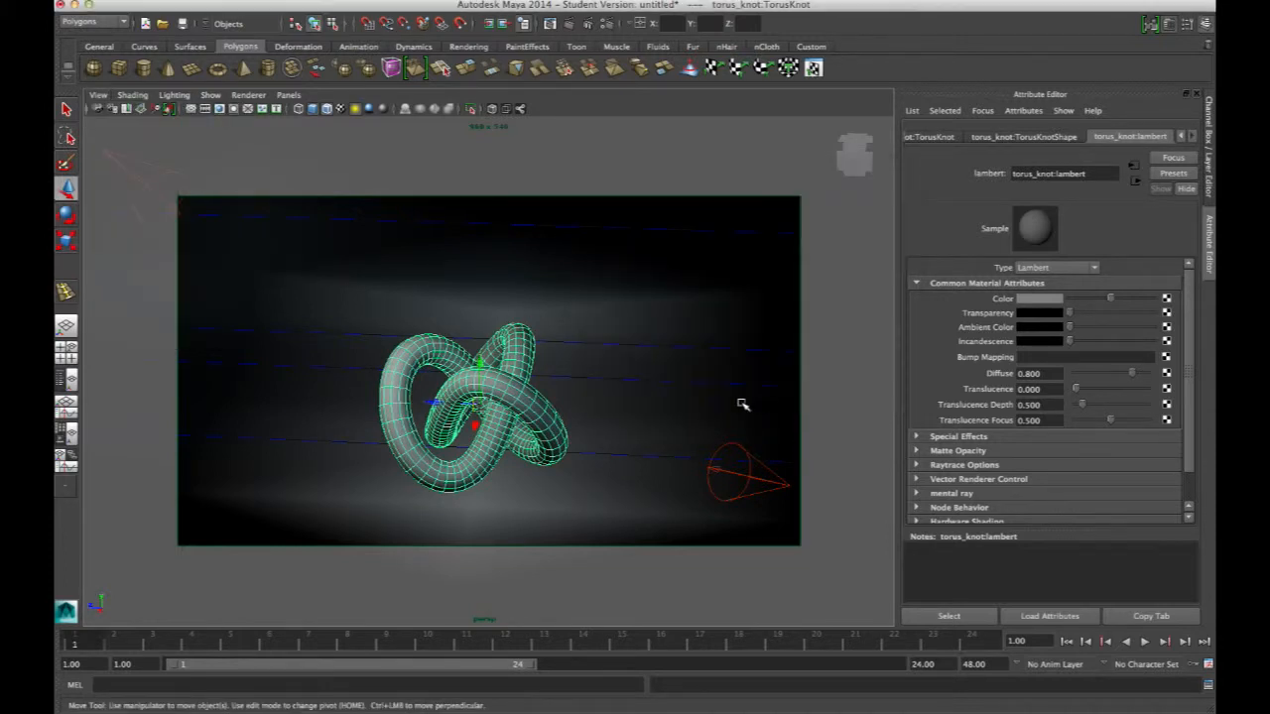
Restore the cameraView1 bookmark after moving the view, and render a test frame
{"action": "left_click_drag", "start_coordinate": [575, 440], "coordinate": [665, 394], "text": "alt"}
{"action": "right_click_drag", "start_coordinate": [666, 394], "coordinate": [446, 343], "text": "alt"}
{"action": "left_click_drag", "start_coordinate": [446, 343], "coordinate": [467, 347], "text": "alt"}
{"action": "left_click", "coordinate": [98, 96]}
{"action": "mouse_move", "coordinate": [125, 270]}
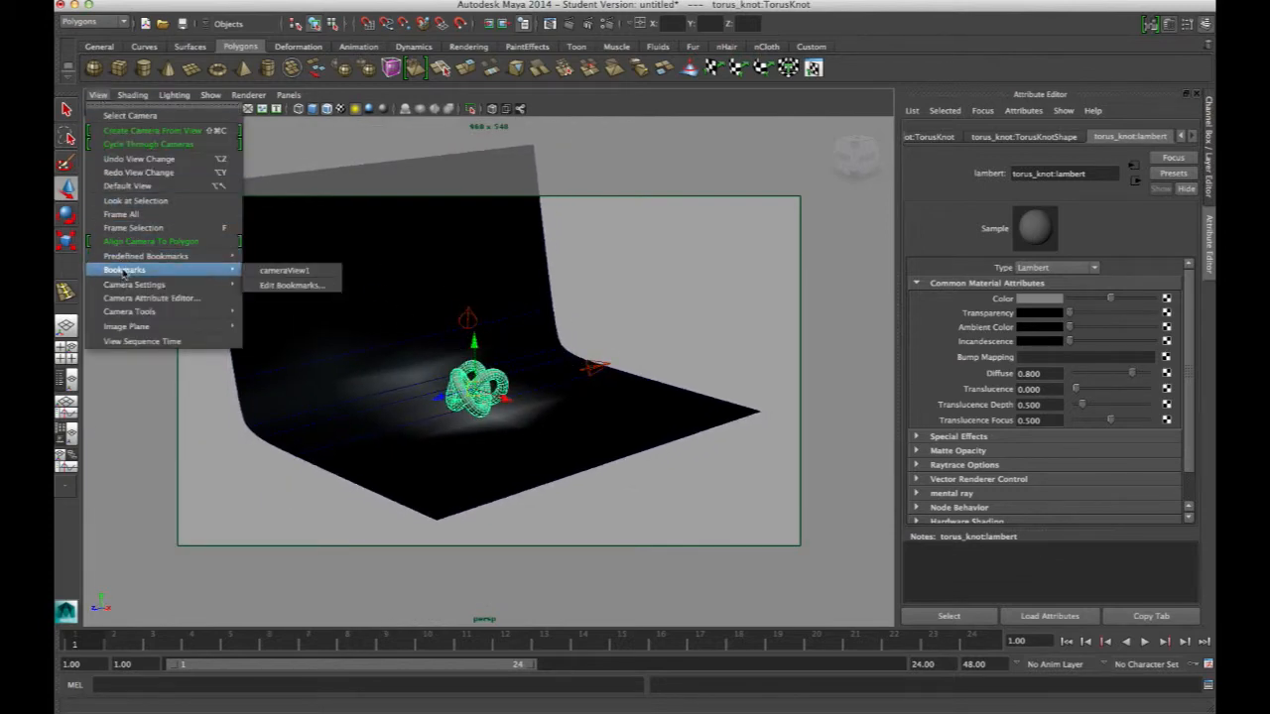
{"action": "left_click", "coordinate": [300, 271]}
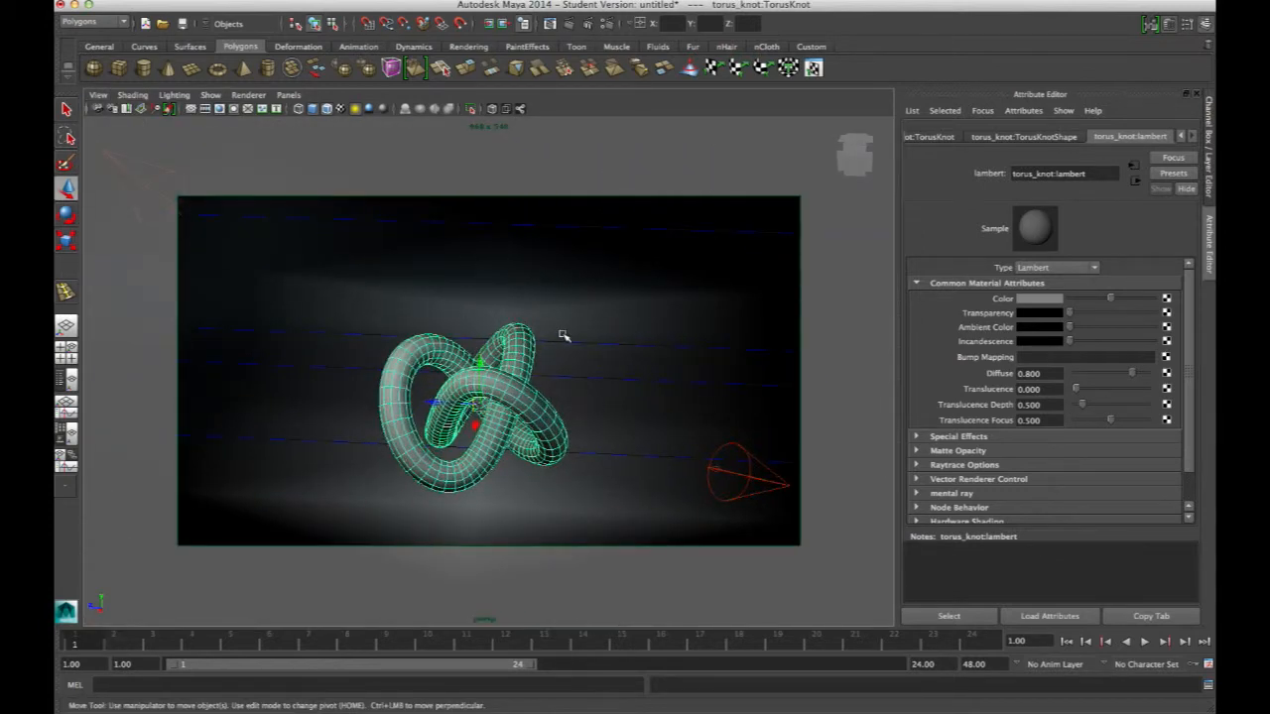
{"action": "left_click", "coordinate": [568, 23]}
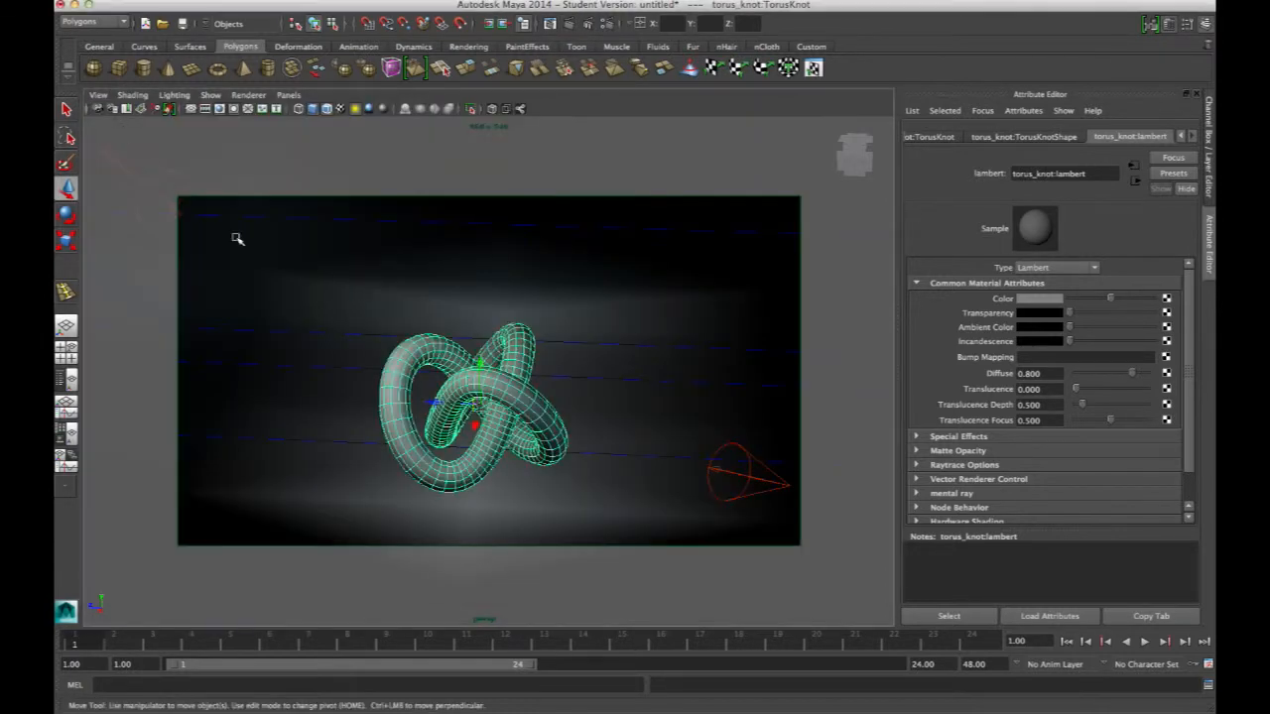
{"action": "left_click", "coordinate": [98, 109]}
Select the spotlight beside the knot and set its cone angle to 80 and penumbra angle to 30
{"action": "left_click", "coordinate": [749, 478]}
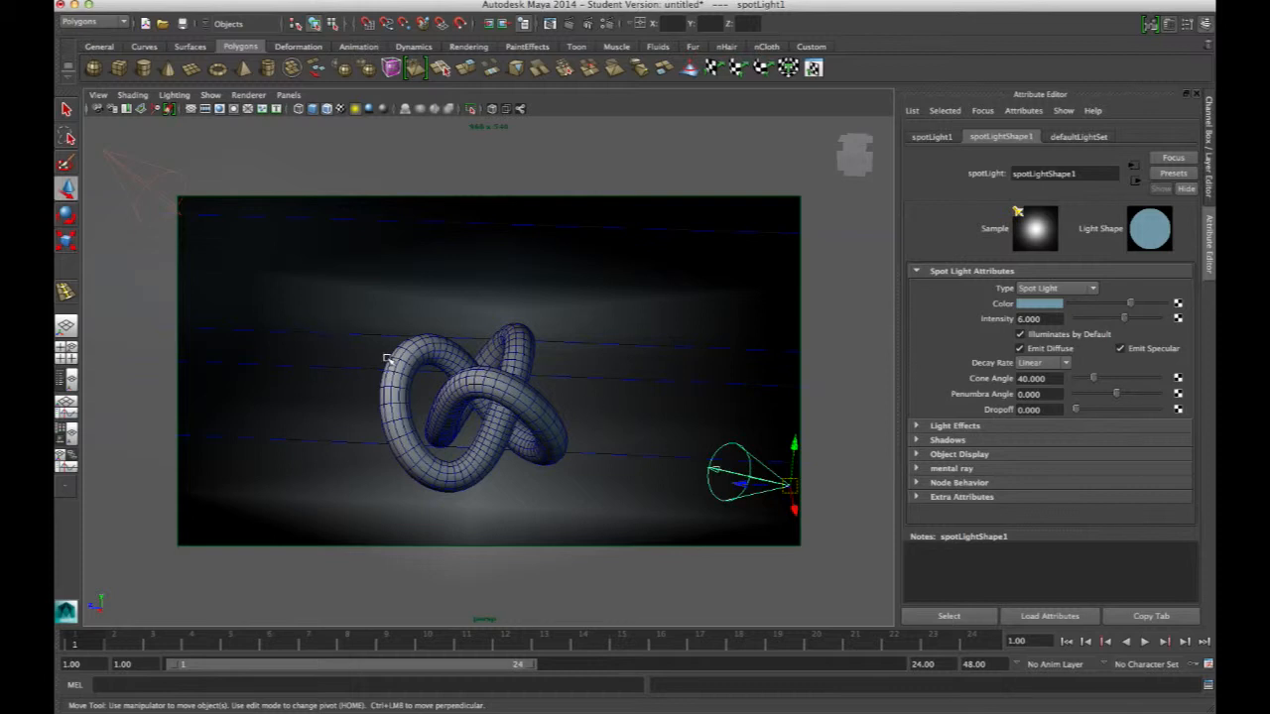
{"action": "left_click_drag", "start_coordinate": [436, 347], "coordinate": [565, 379], "text": "alt"}
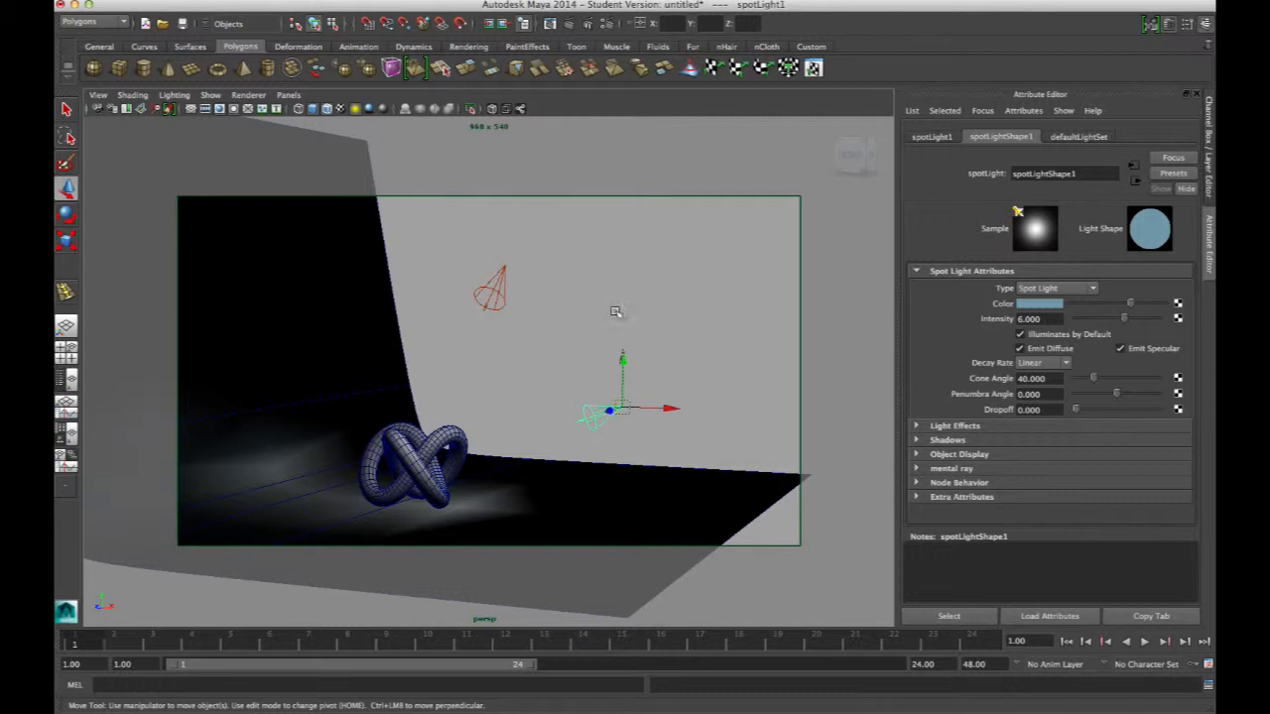
{"action": "left_click_drag", "start_coordinate": [1058, 379], "coordinate": [969, 377]}
{"action": "type", "text": "80"}
{"action": "key", "text": "Return"}
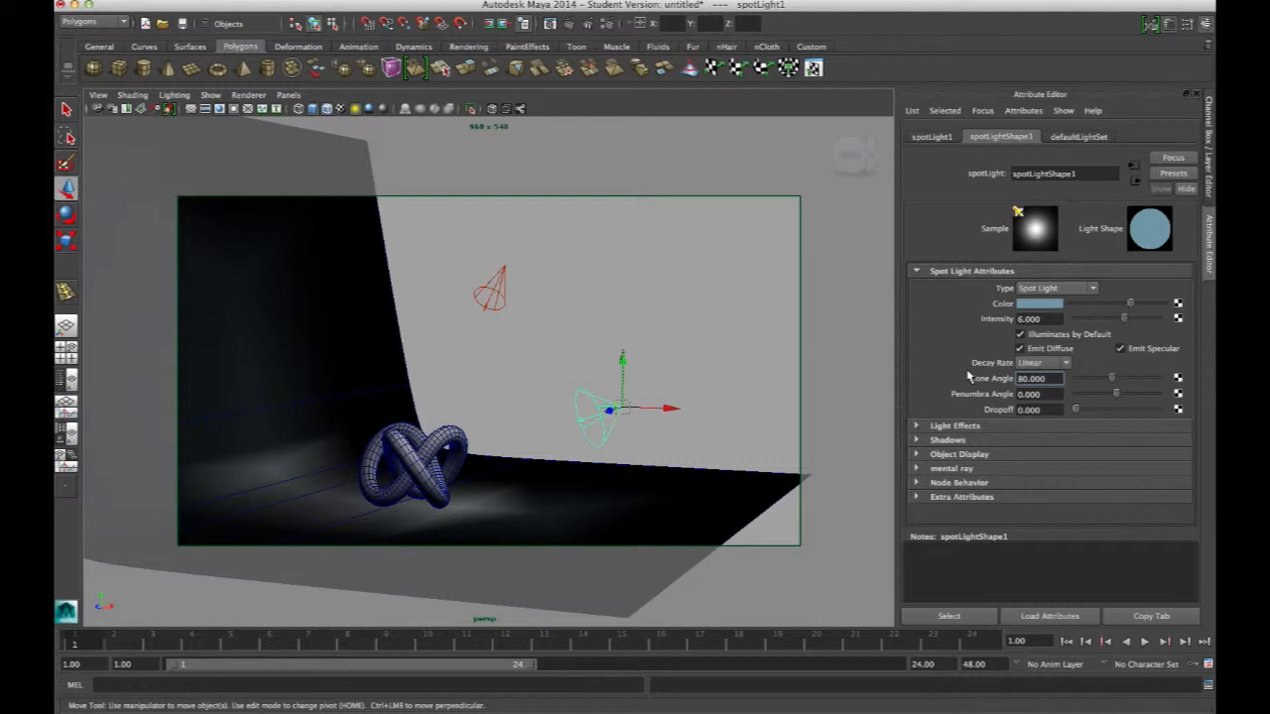
{"action": "left_click_drag", "start_coordinate": [1052, 395], "coordinate": [992, 388]}
{"action": "type", "text": "30"}
{"action": "key", "text": "Return"}
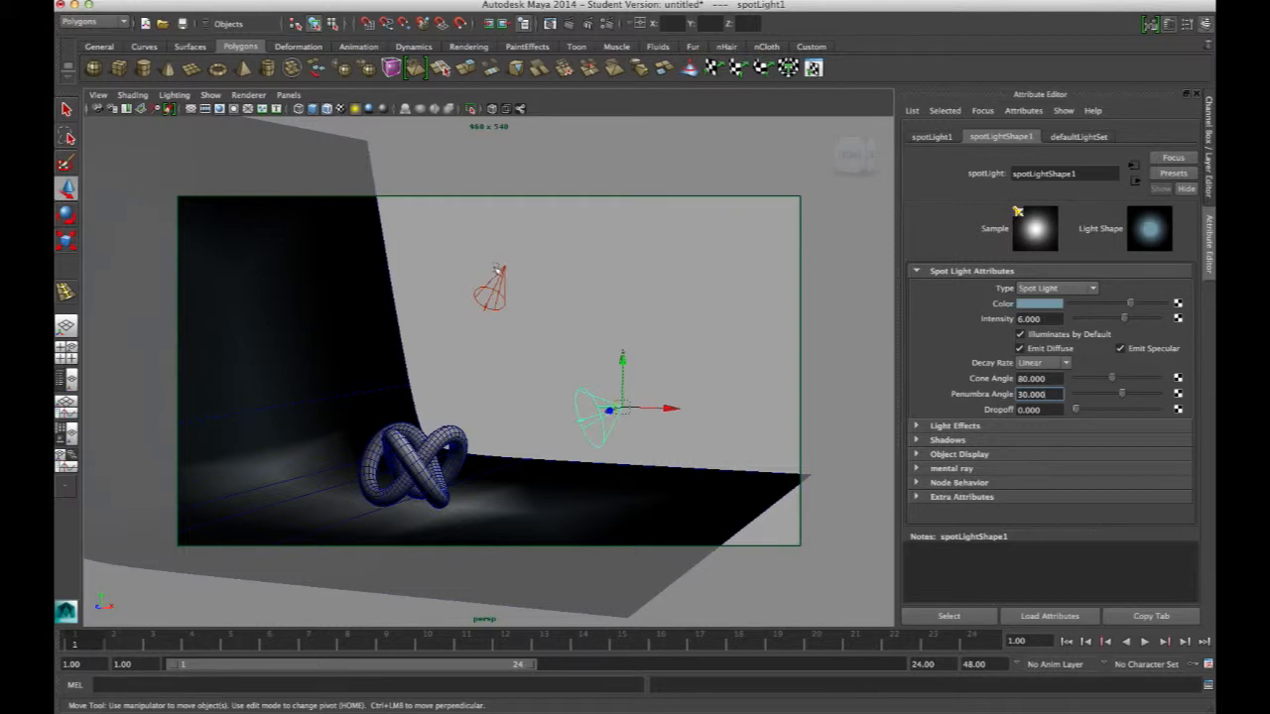
Select the upper spotlight and render a test frame
{"action": "left_click", "coordinate": [496, 285]}
{"action": "left_click", "coordinate": [548, 24]}
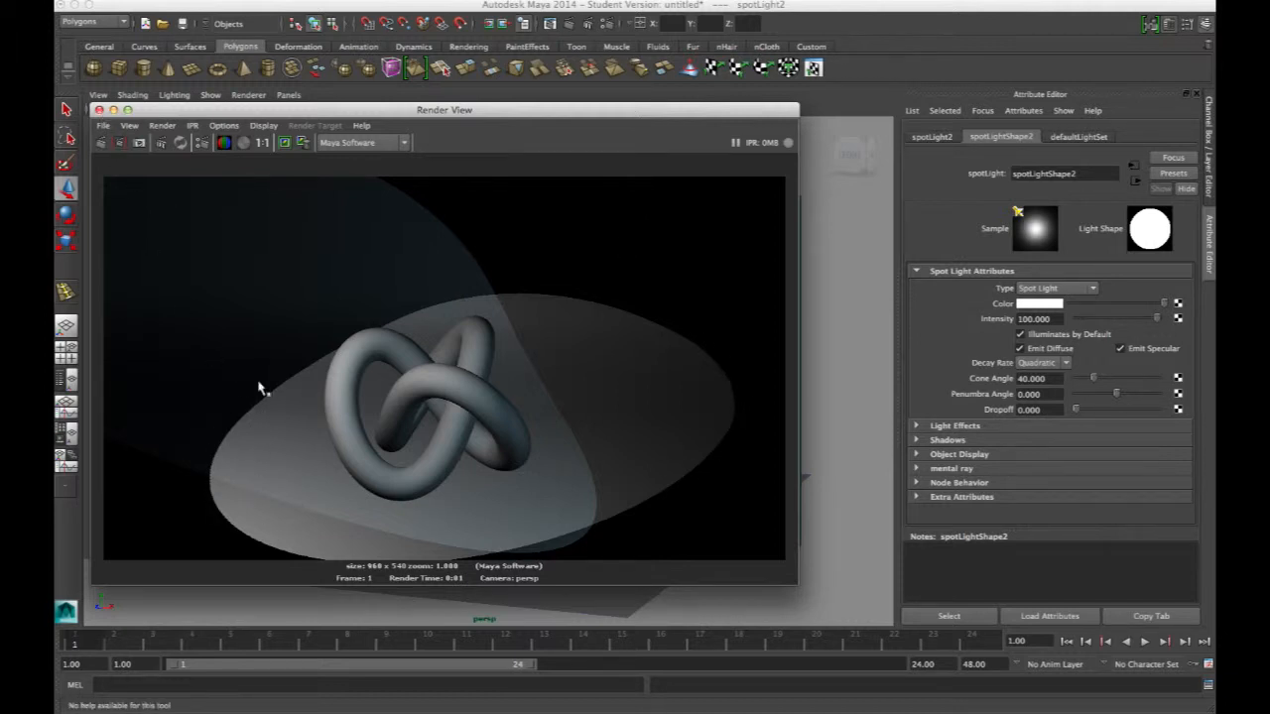
{"action": "left_click", "coordinate": [99, 109]}
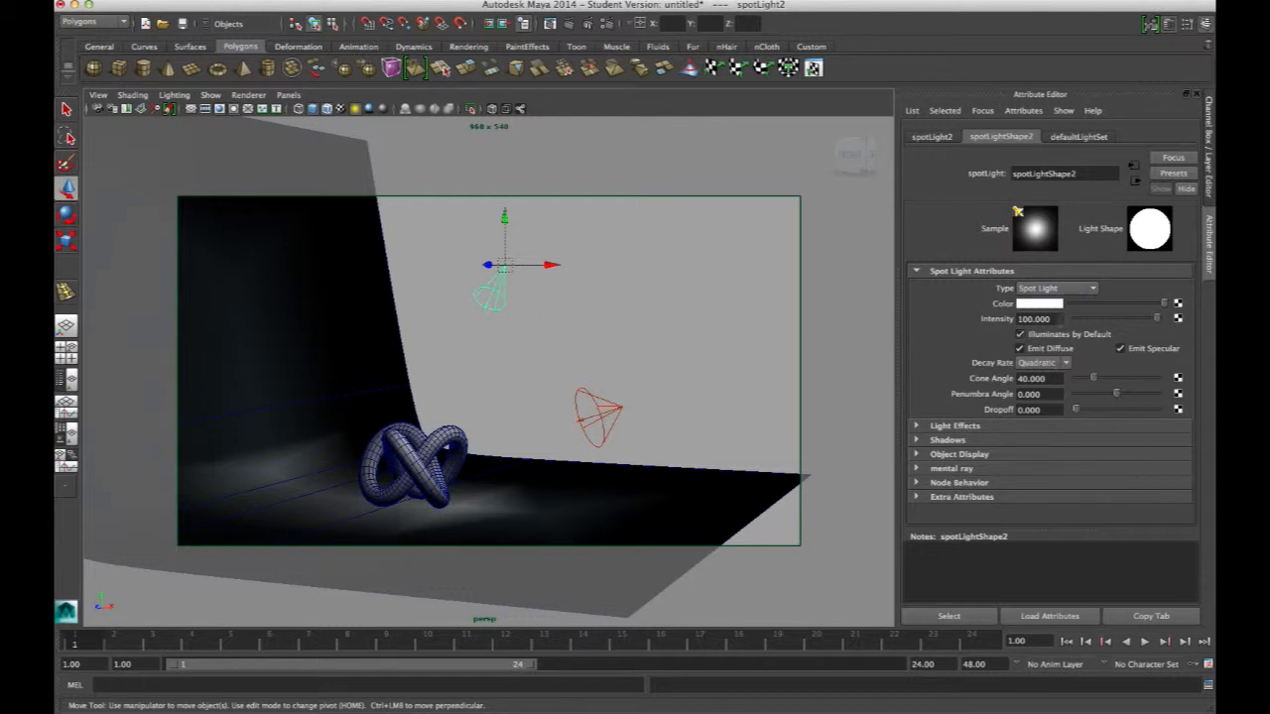
Set the upper spotlight's cone angle to 80 and penumbra angle to 30
{"action": "left_click", "coordinate": [1055, 378]}
{"action": "type", "text": "80"}
{"action": "key", "text": "Return"}
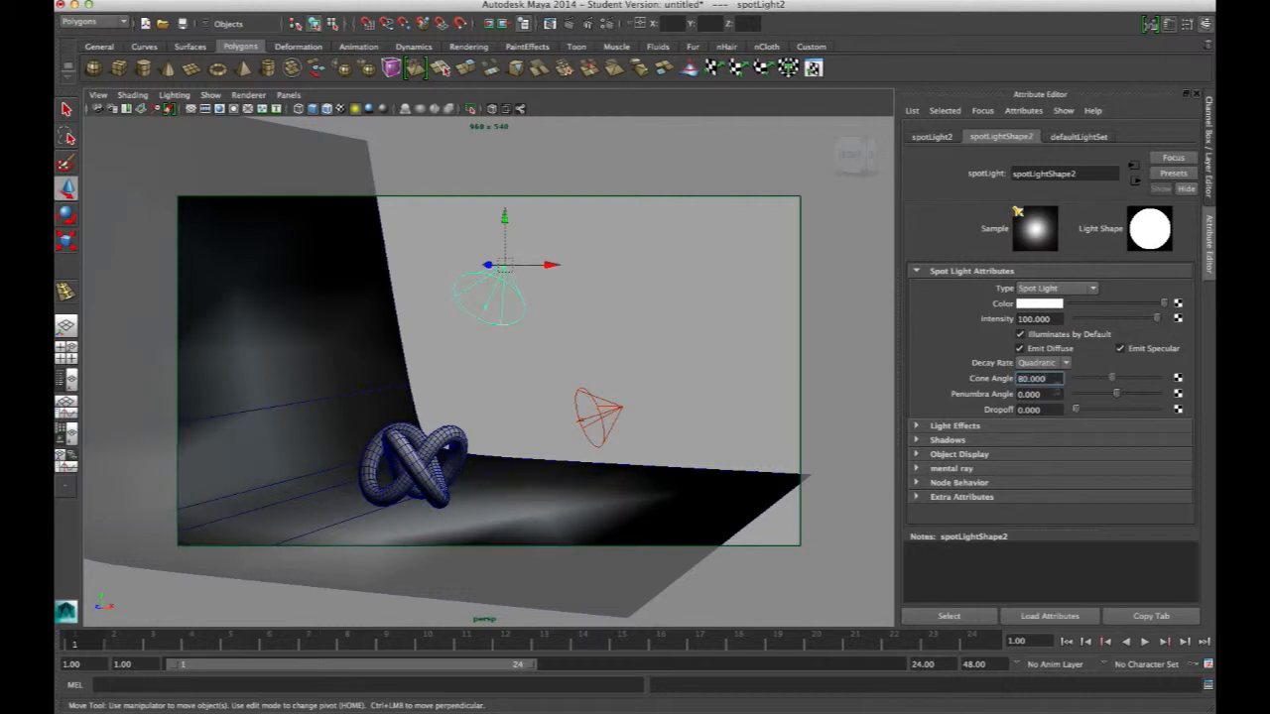
{"action": "key", "text": "Tab"}
{"action": "type", "text": "30"}
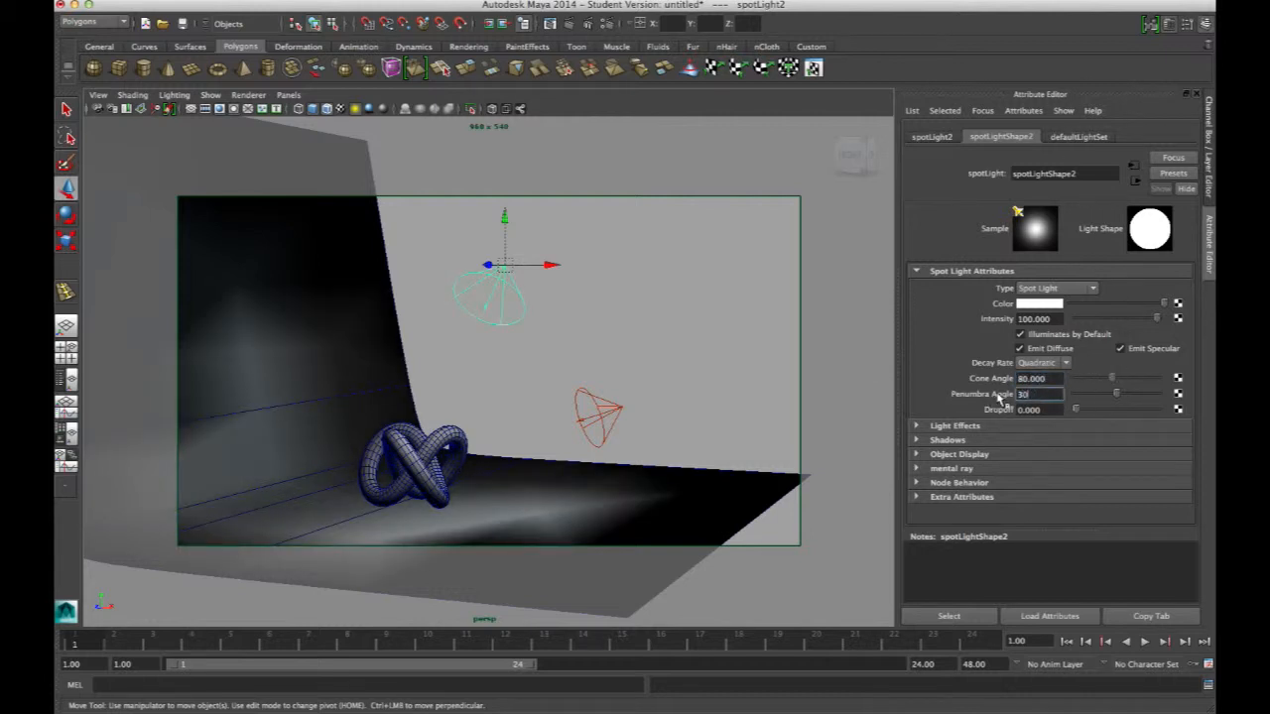
{"action": "key", "text": "Return"}
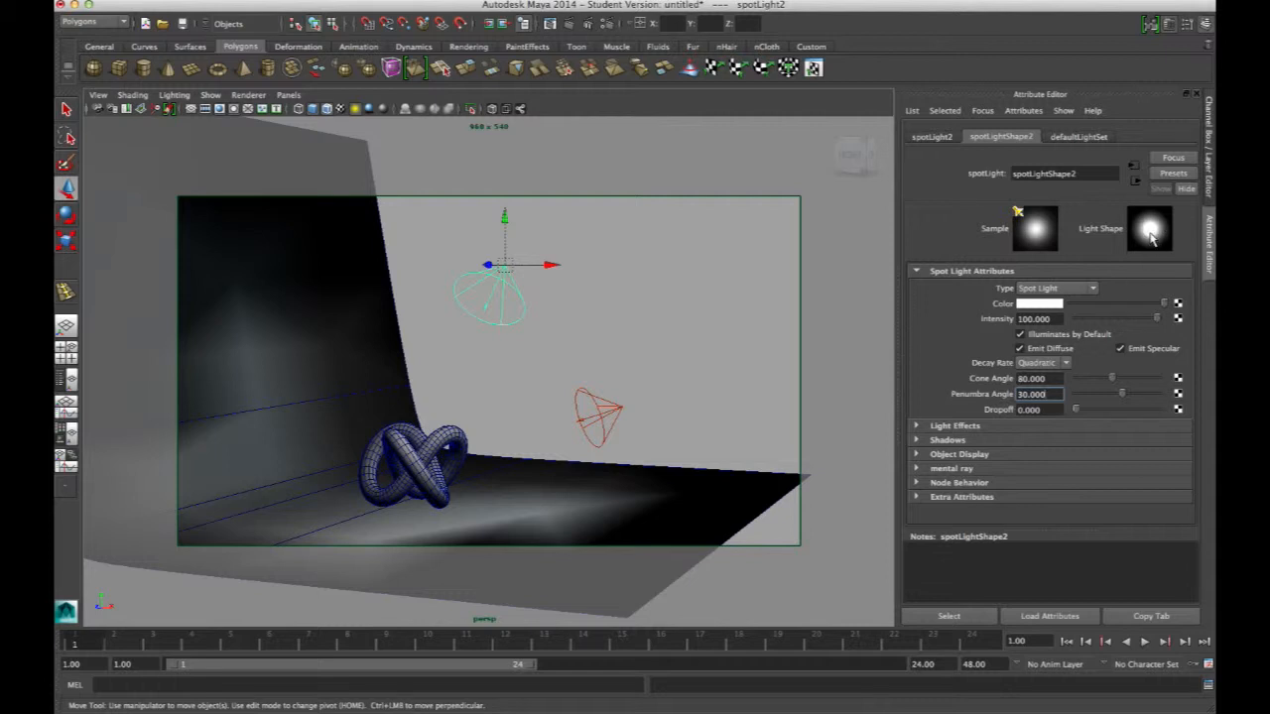
Compare the light shape by setting the penumbra angle to 0 and back to 30
{"action": "type", "text": "0"}
{"action": "key", "text": "Return"}
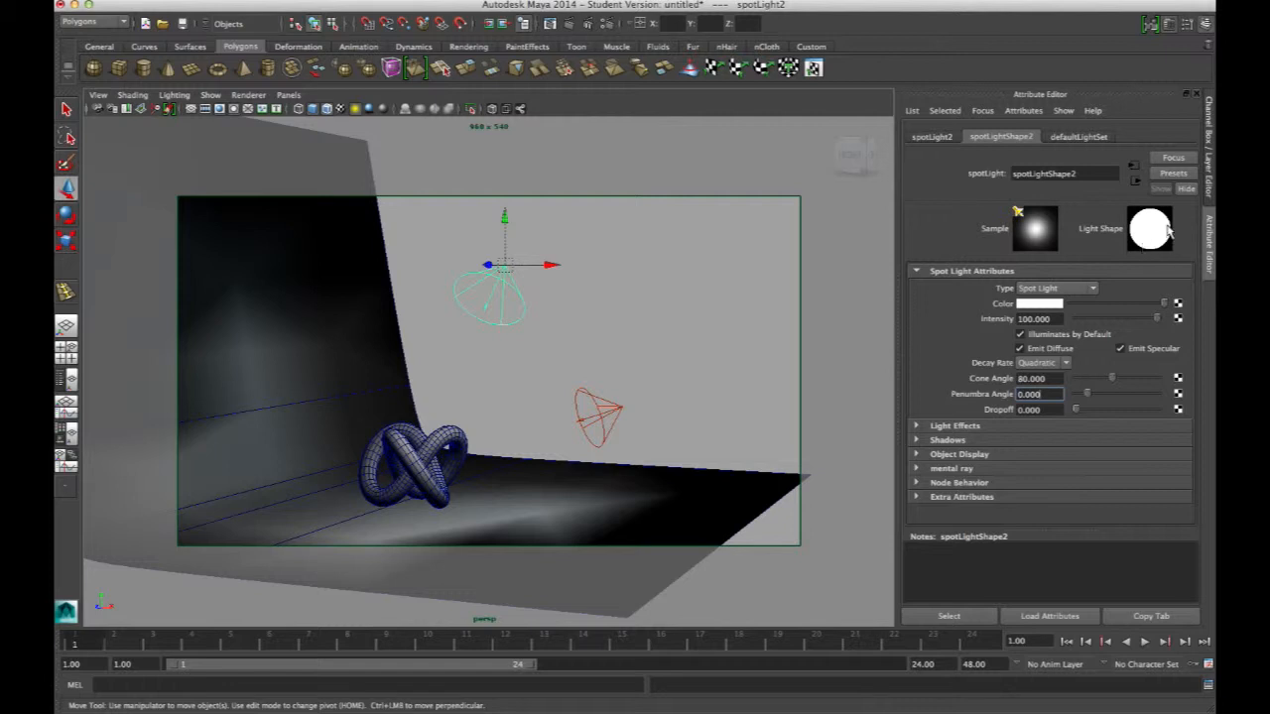
{"action": "left_click_drag", "start_coordinate": [1043, 395], "coordinate": [955, 377]}
{"action": "type", "text": "30"}
{"action": "key", "text": "Return"}
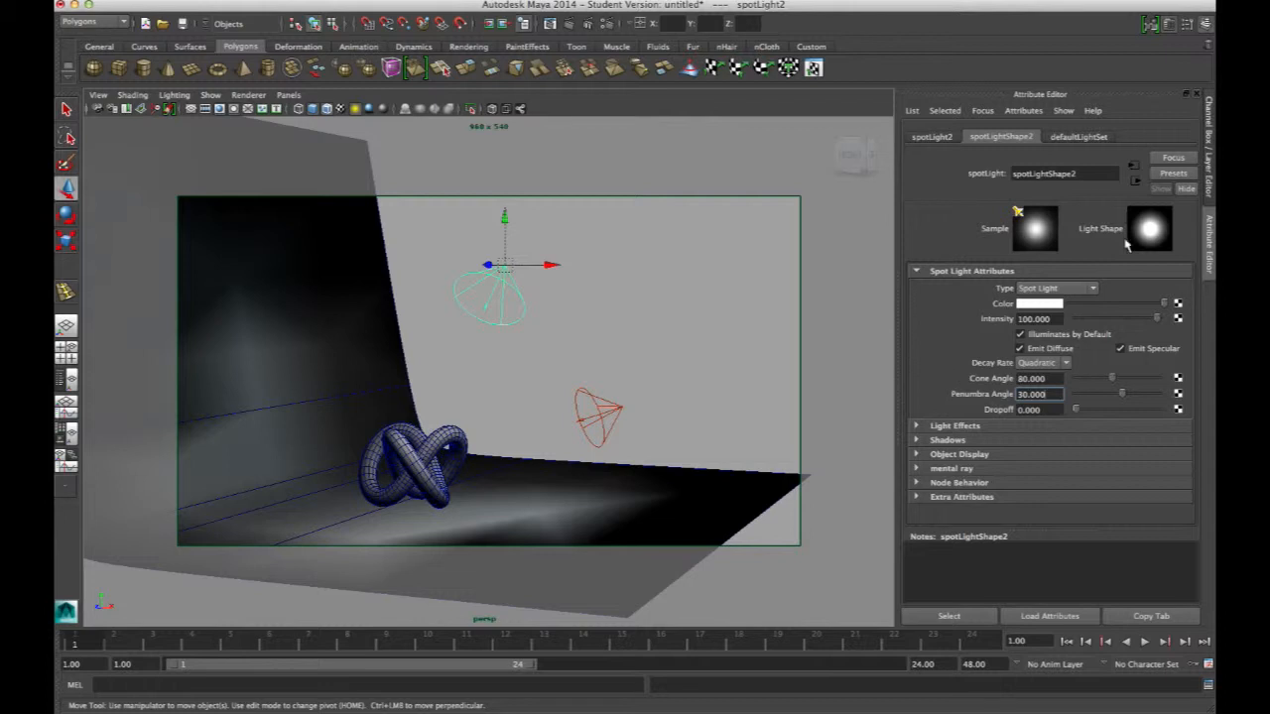
Return to the cameraView1 bookmark and render another test frame
{"action": "left_click_drag", "start_coordinate": [547, 373], "coordinate": [522, 363], "text": "alt"}
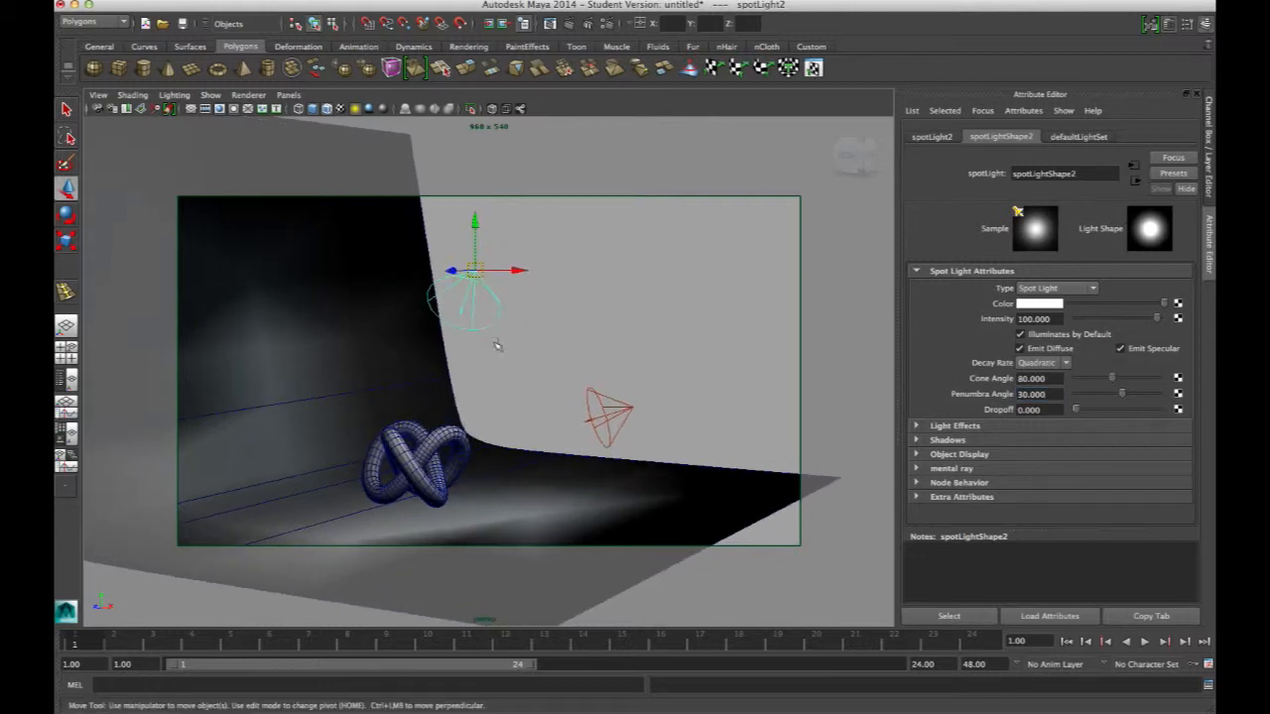
{"action": "left_click", "coordinate": [99, 95]}
{"action": "mouse_move", "coordinate": [139, 274]}
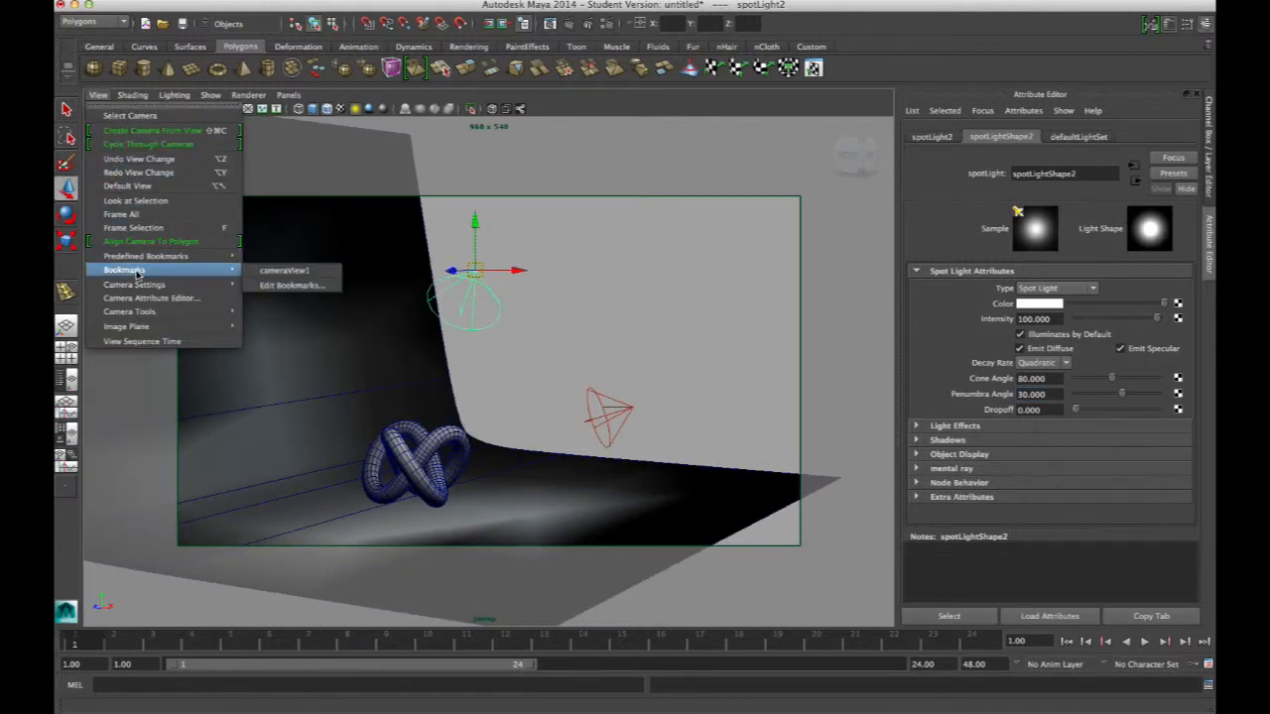
{"action": "left_click", "coordinate": [291, 273]}
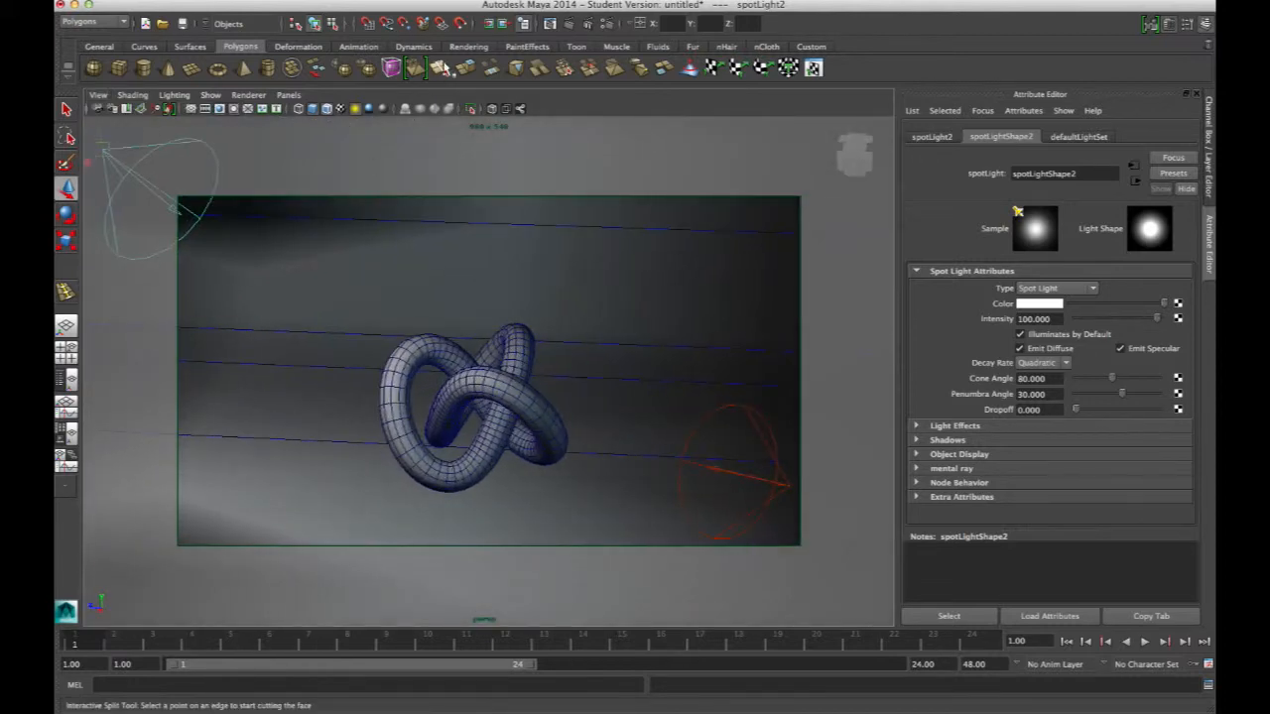
{"action": "left_click", "coordinate": [573, 23]}
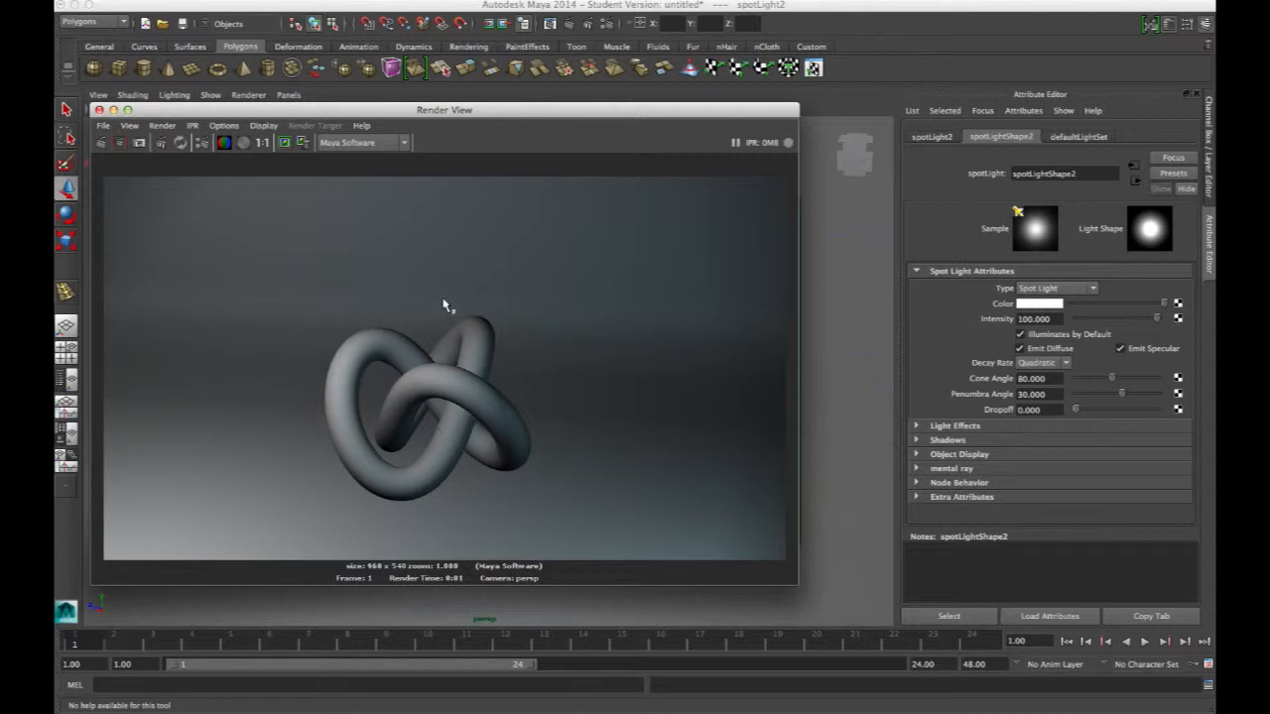
{"action": "left_click", "coordinate": [102, 126]}
{"action": "left_click", "coordinate": [100, 109]}
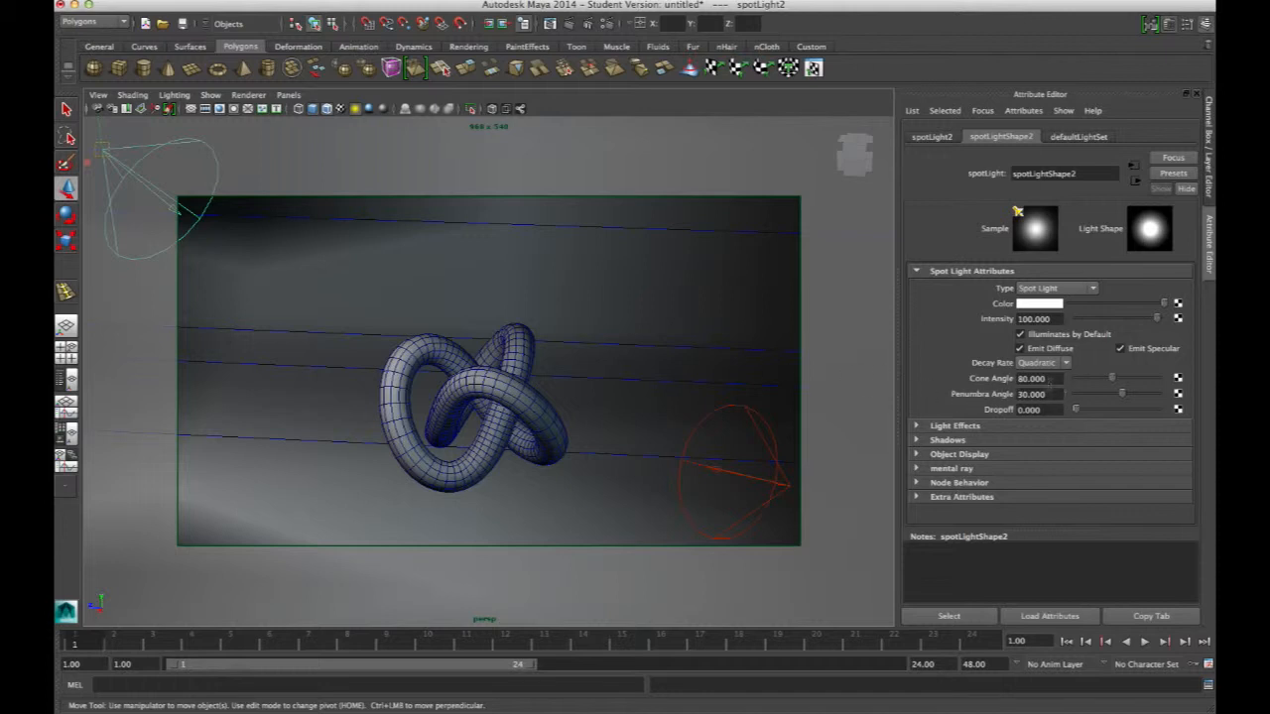
Set the upper spotlight's cone angle to 50 and render a test frame
{"action": "left_click_drag", "start_coordinate": [1058, 379], "coordinate": [938, 373]}
{"action": "type", "text": "50"}
{"action": "key", "text": "Return"}
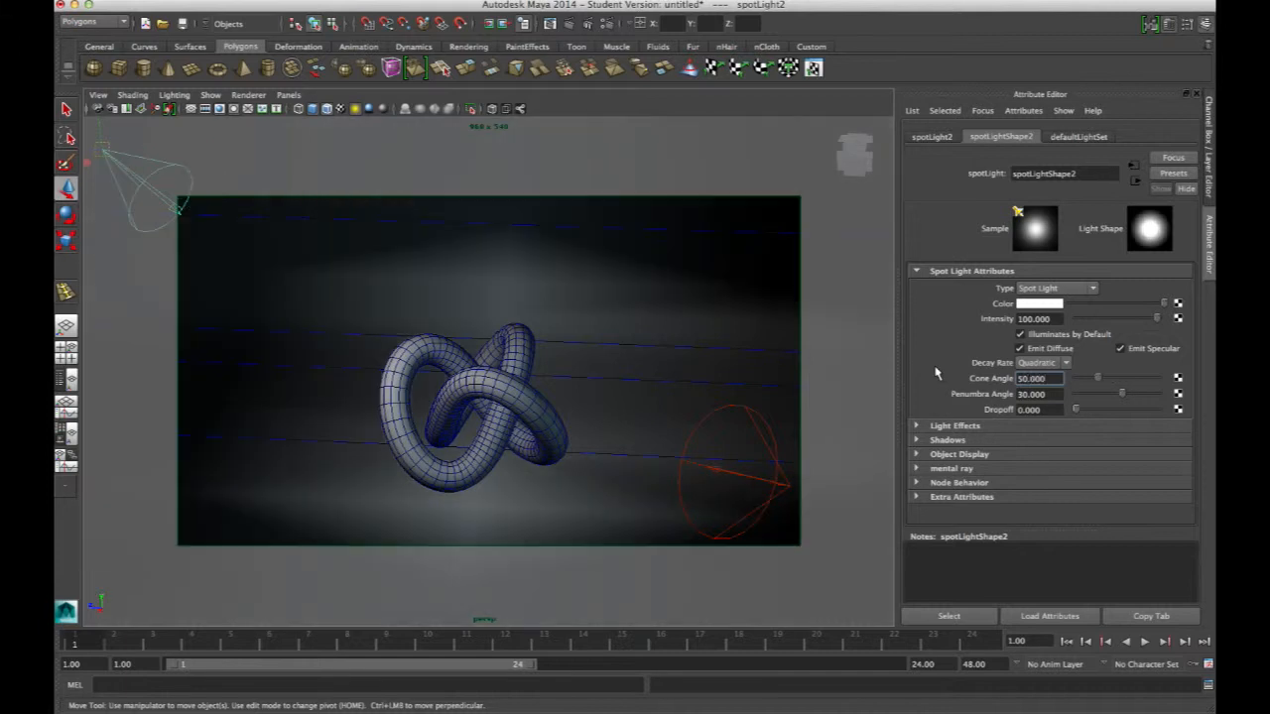
{"action": "left_click", "coordinate": [569, 27]}
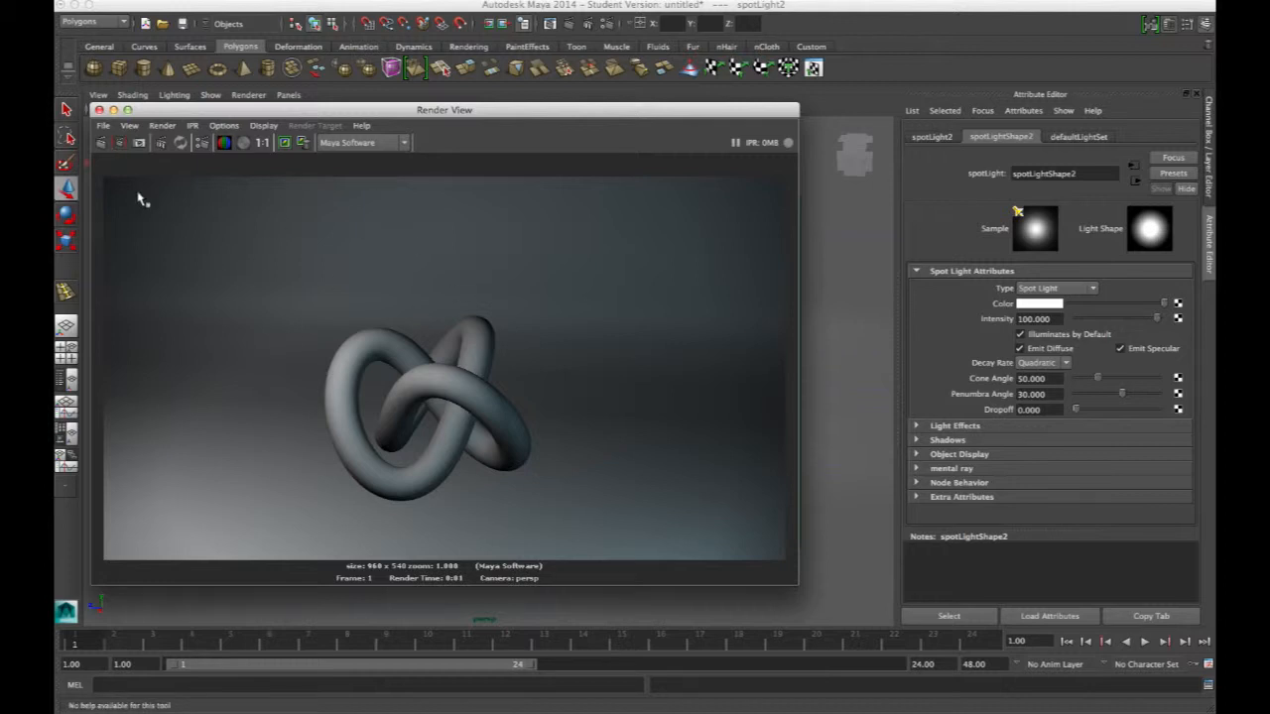
{"action": "left_click", "coordinate": [99, 111]}
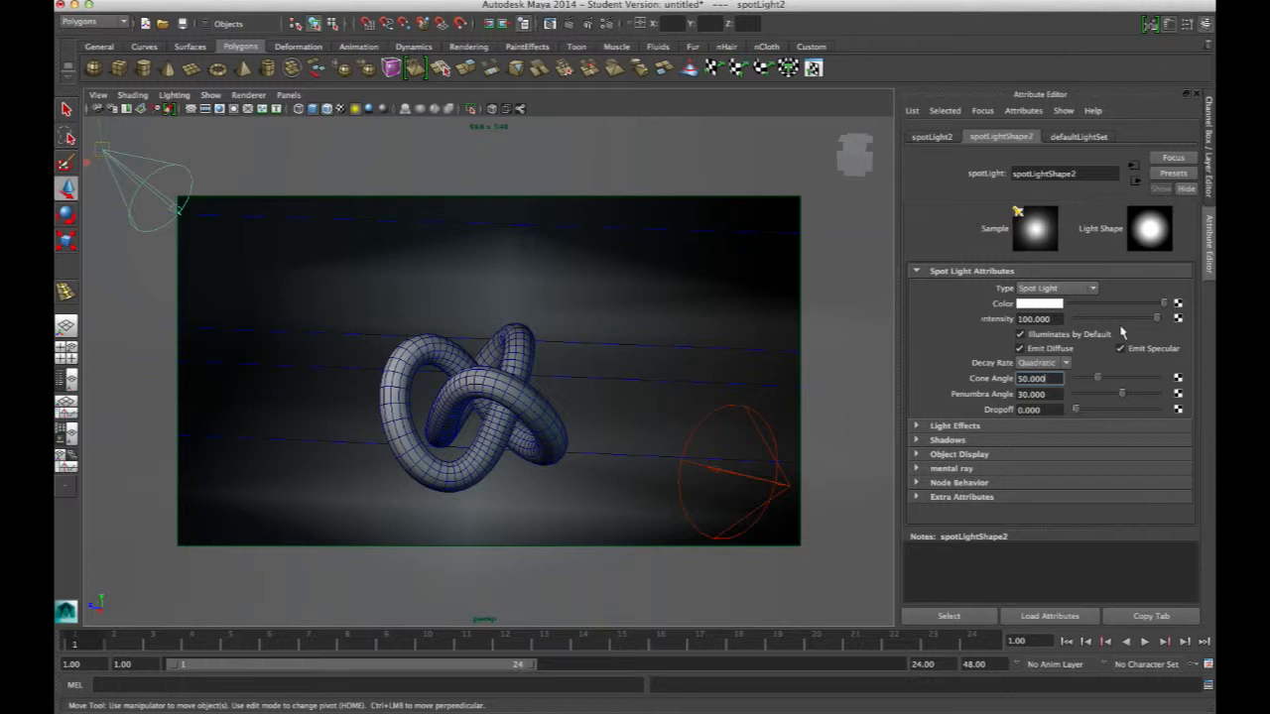
Open the upper spotlight's Light Effects and Shadows sections to examine the depth map shadow options
{"action": "left_click", "coordinate": [954, 426]}
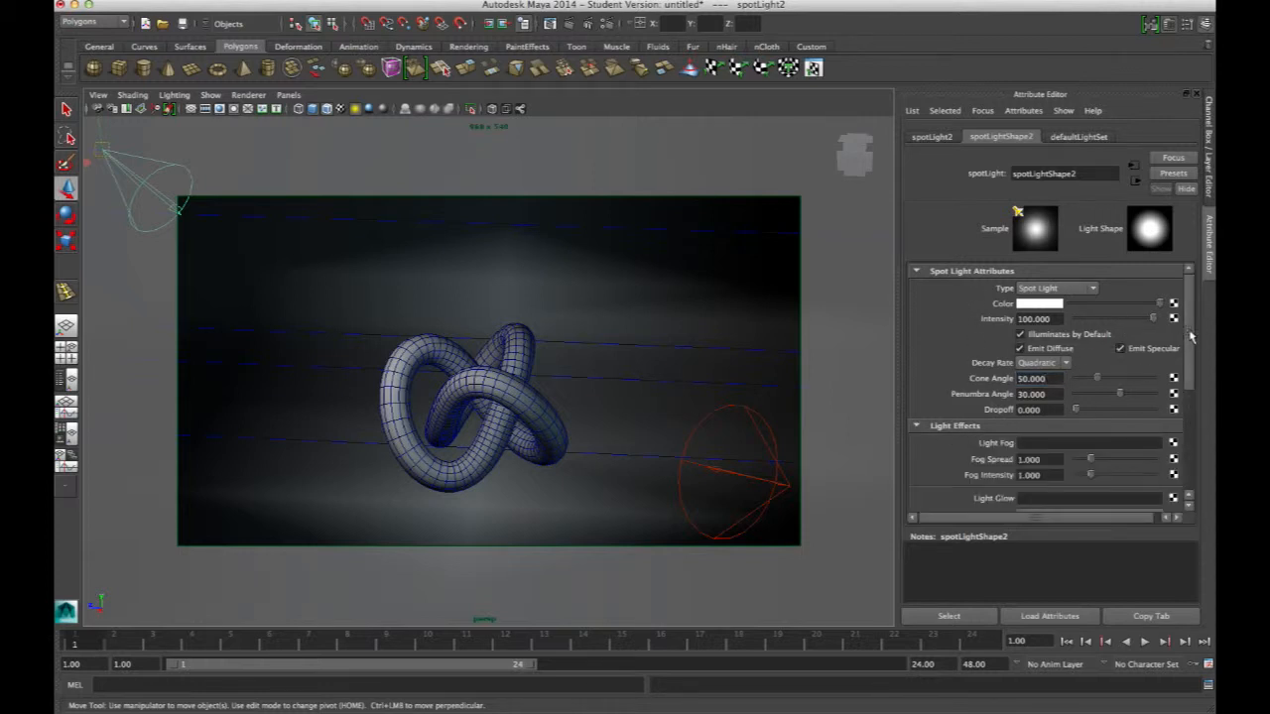
{"action": "scroll", "coordinate": [1032, 377], "scroll_direction": "down", "scroll_amount": 2}
{"action": "left_click", "coordinate": [1043, 344]}
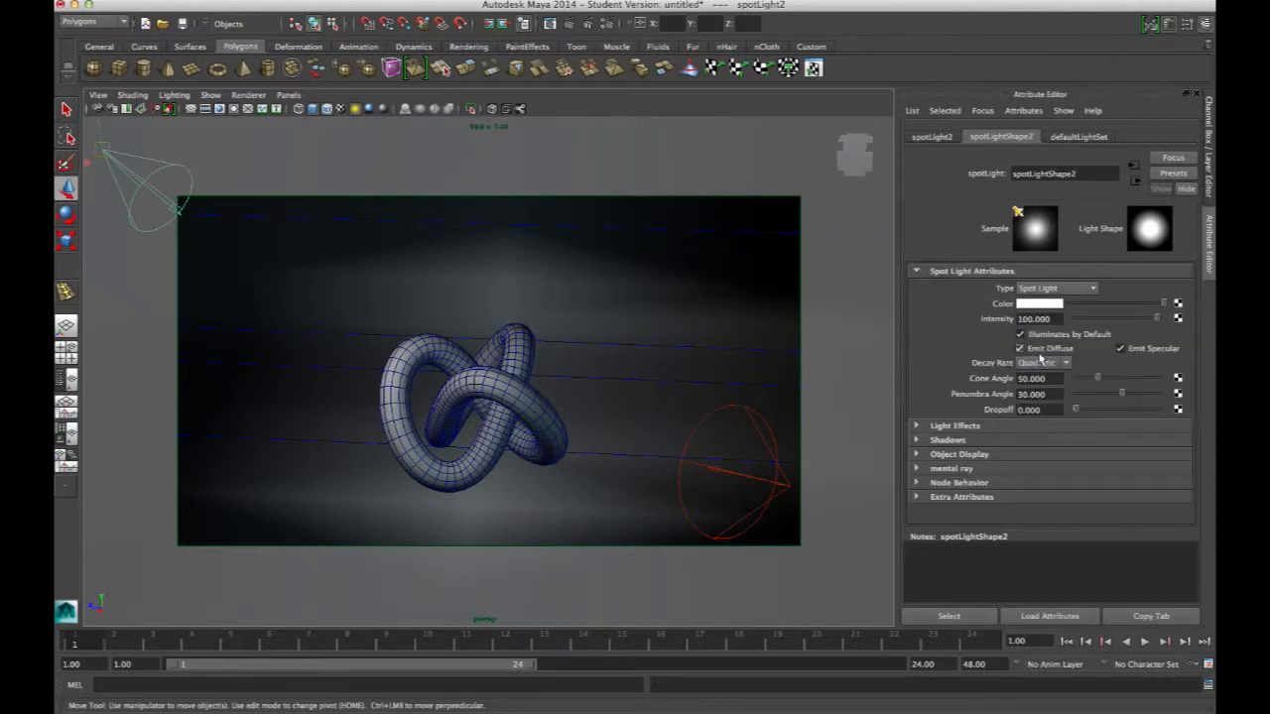
{"action": "left_click", "coordinate": [949, 440]}
{"action": "scroll", "coordinate": [1123, 367], "scroll_direction": "down", "scroll_amount": 5}
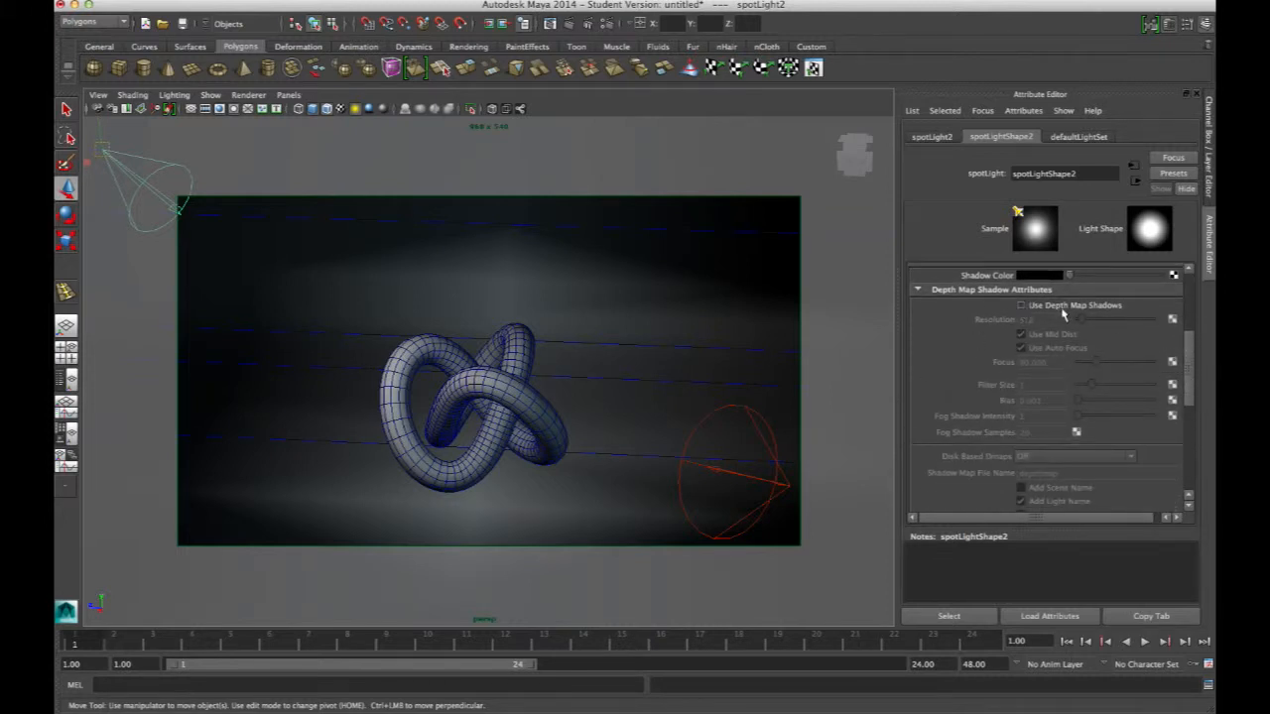
Enable depth map shadows on the upper spotlight and render a test frame
{"action": "left_click", "coordinate": [1070, 306]}
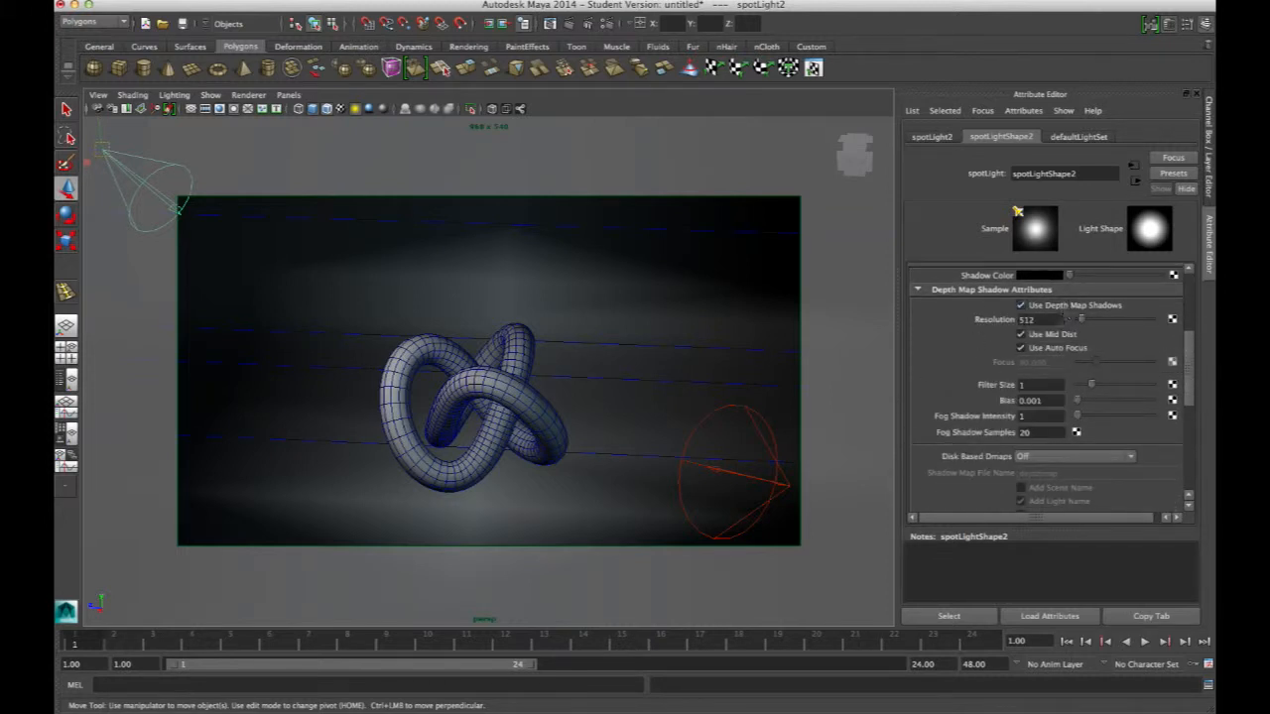
{"action": "double_click", "coordinate": [1027, 319]}
{"action": "left_click", "coordinate": [551, 25]}
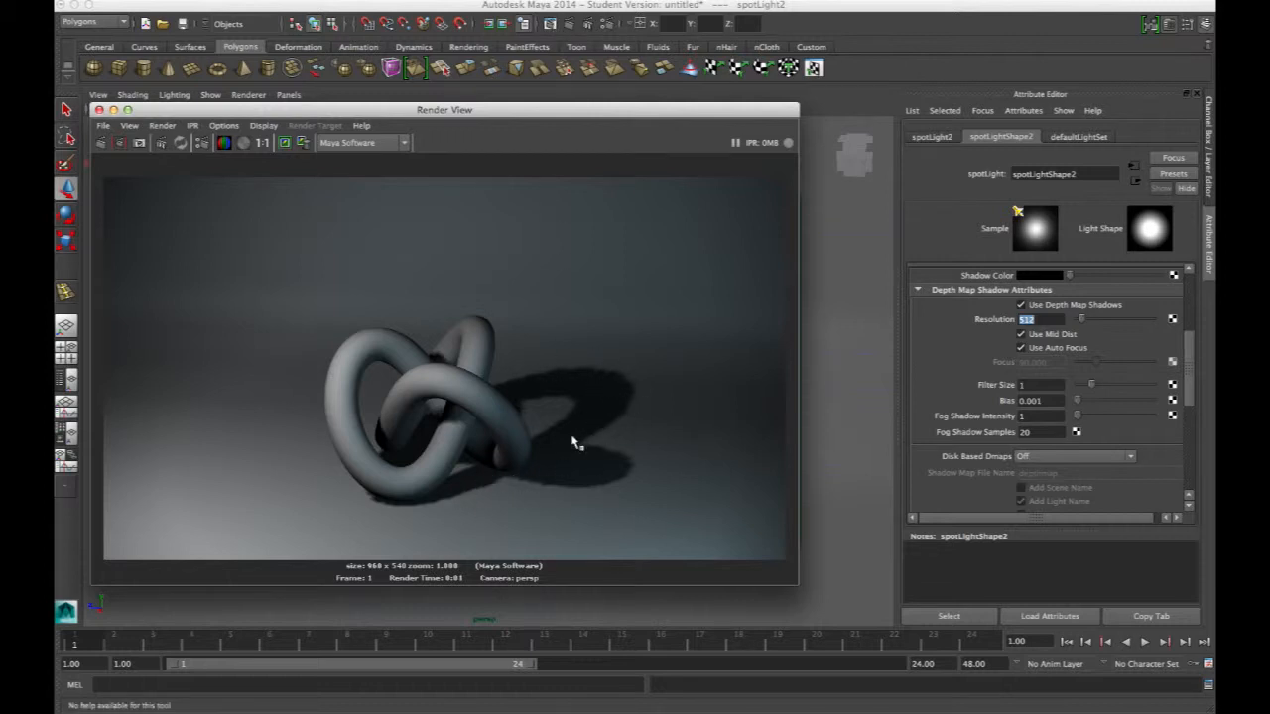
{"action": "left_click", "coordinate": [100, 110]}
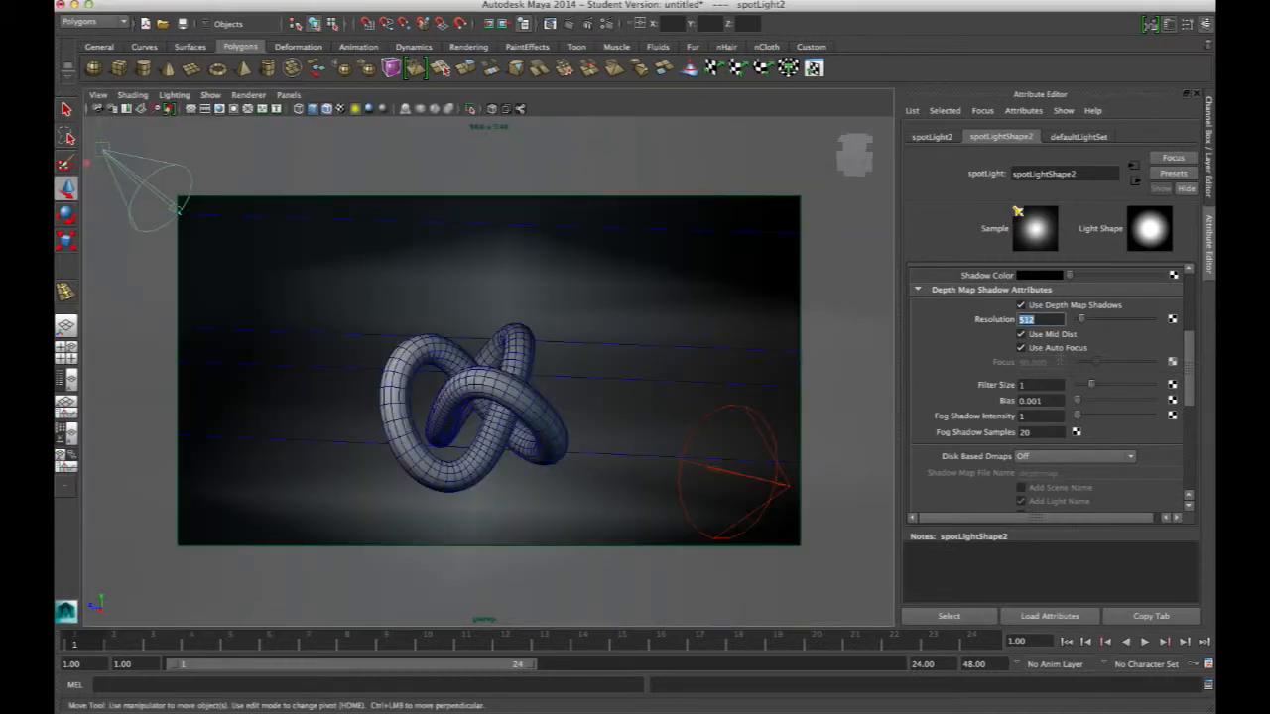
Turn off Use Auto Focus for the upper spotlight's depth map shadows and set its filter size to 4
{"action": "double_click", "coordinate": [1022, 384]}
{"action": "left_click_drag", "start_coordinate": [1039, 321], "coordinate": [1024, 320]}
{"action": "key", "text": "Tab"}
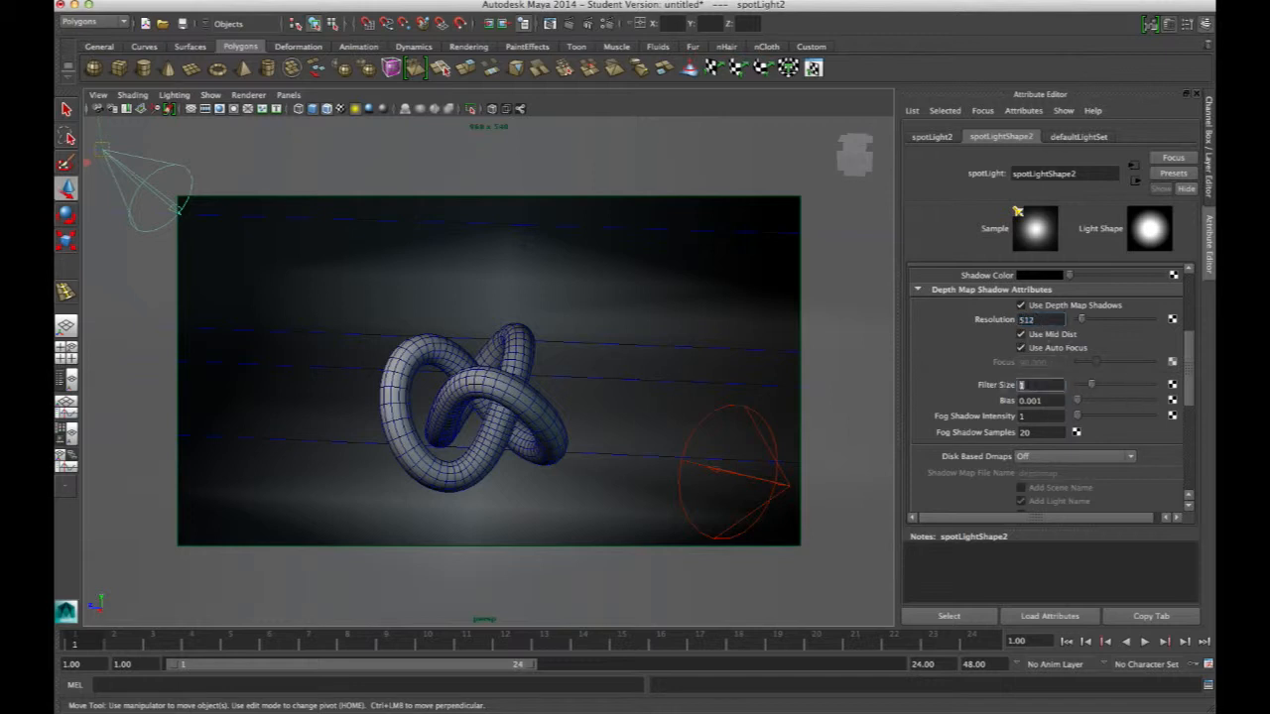
{"action": "left_click", "coordinate": [1024, 350]}
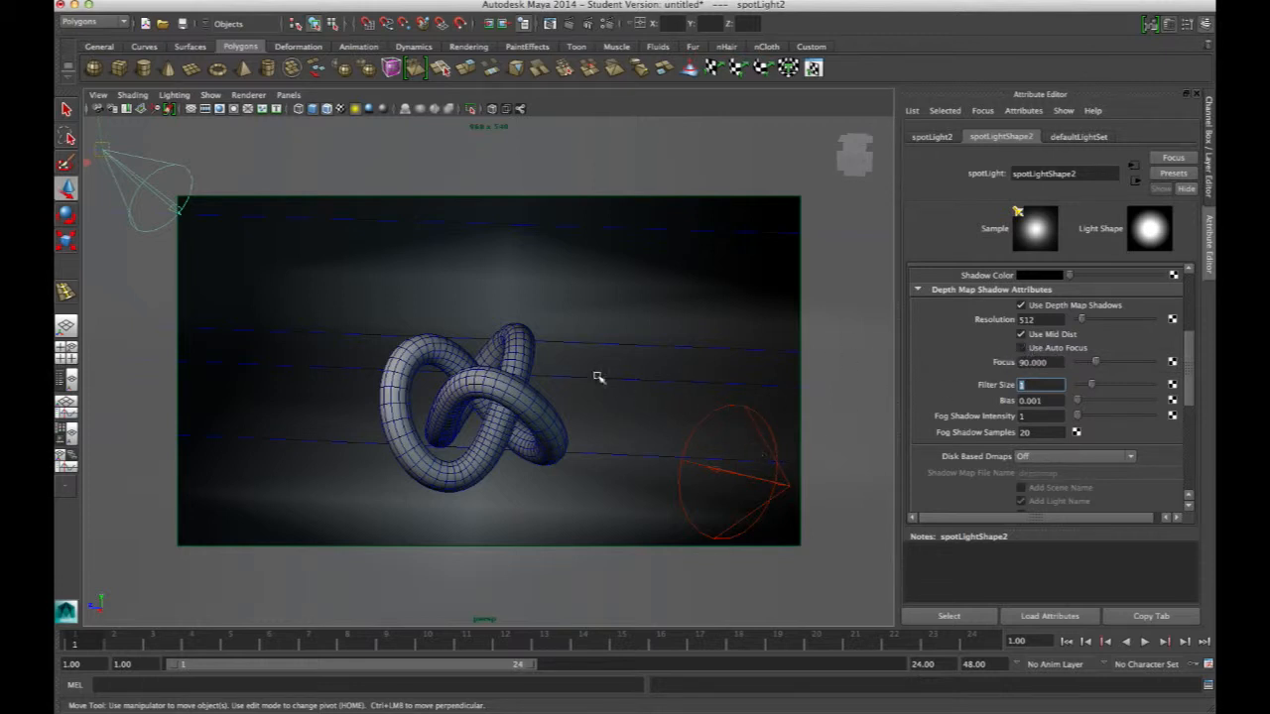
{"action": "left_click_drag", "start_coordinate": [1053, 400], "coordinate": [1025, 390]}
{"action": "left_click", "coordinate": [1032, 386]}
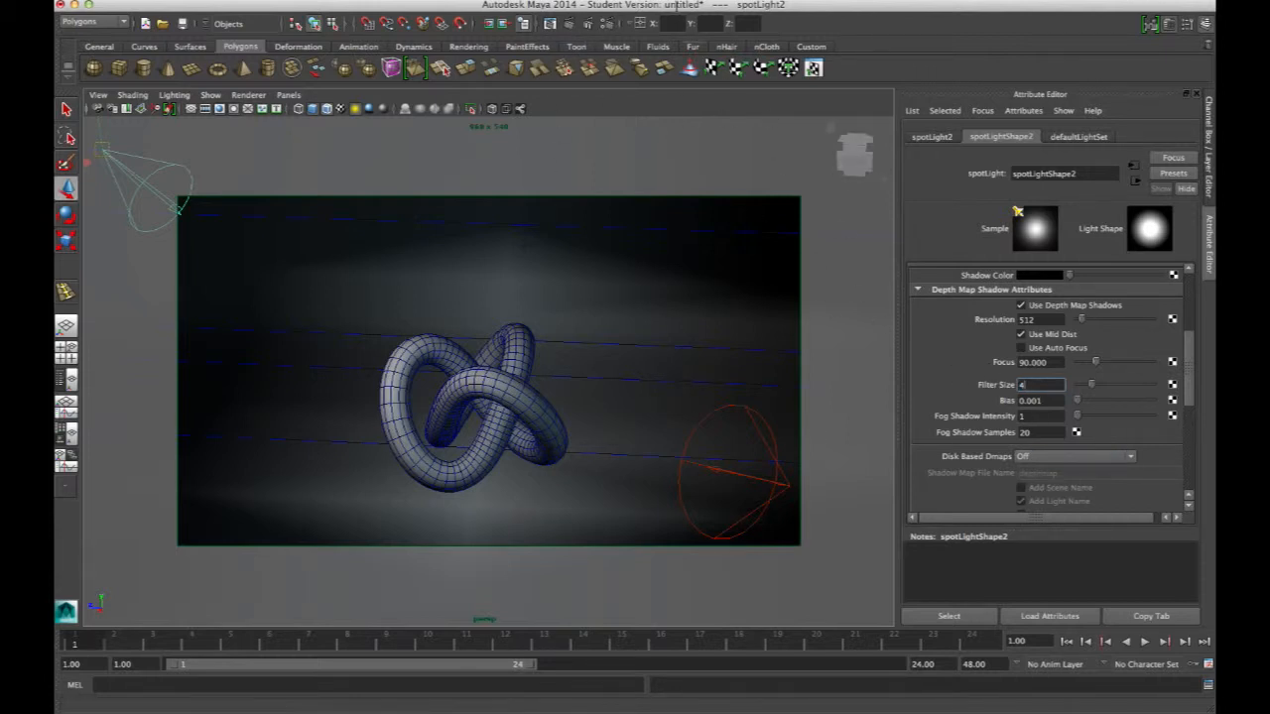
{"action": "key", "text": "Return"}
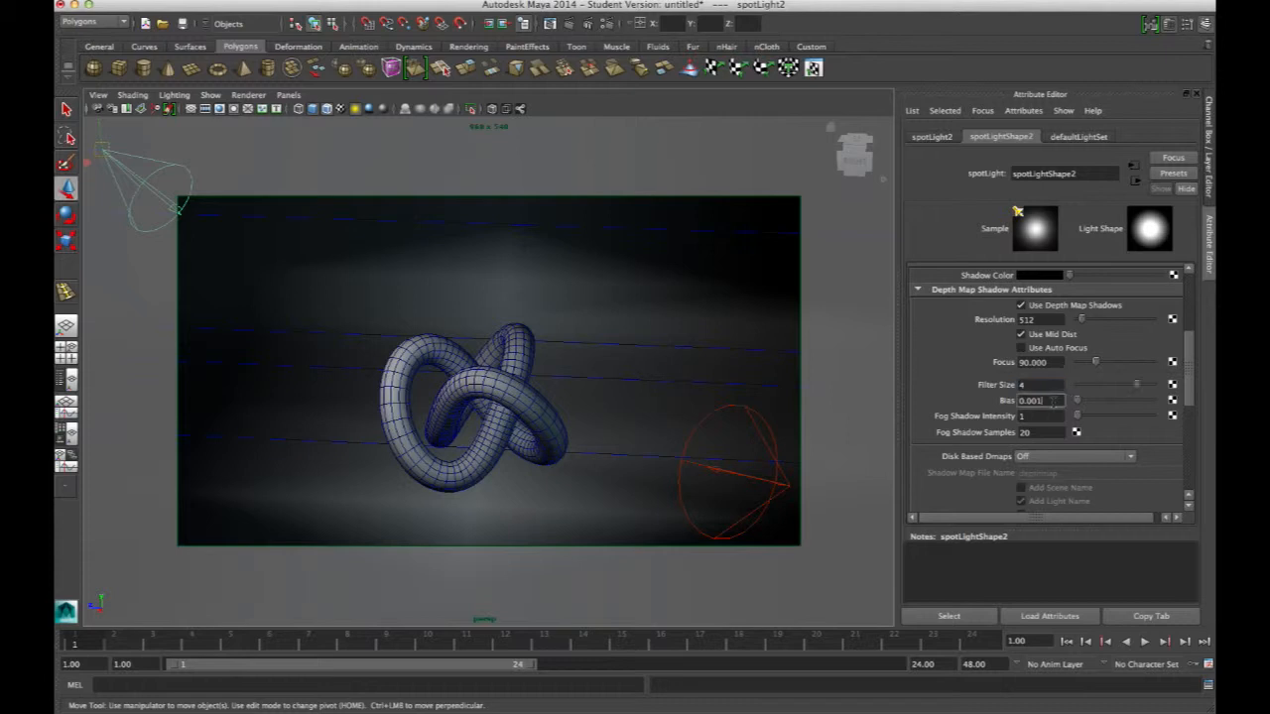
Render a test frame, keep the image, and scroll through the stored renders to compare them
{"action": "left_click", "coordinate": [572, 25]}
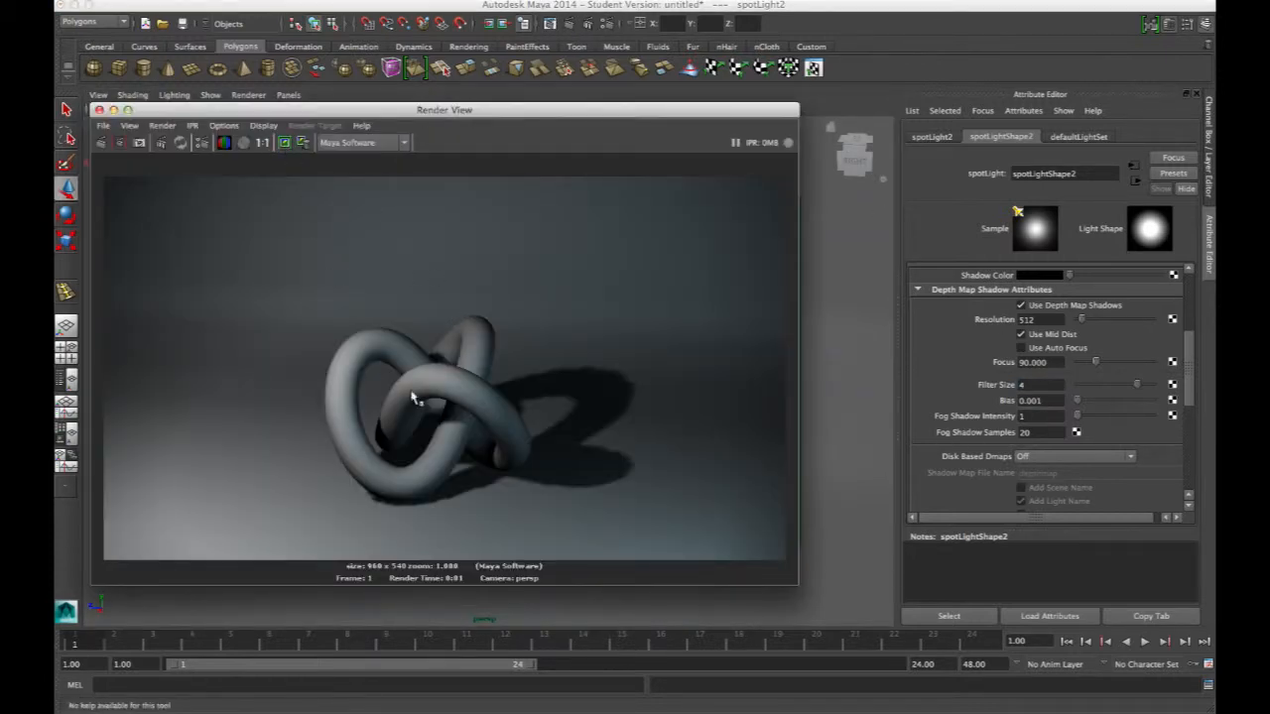
{"action": "left_click", "coordinate": [287, 146]}
{"action": "left_click_drag", "start_coordinate": [316, 110], "coordinate": [349, 107]}
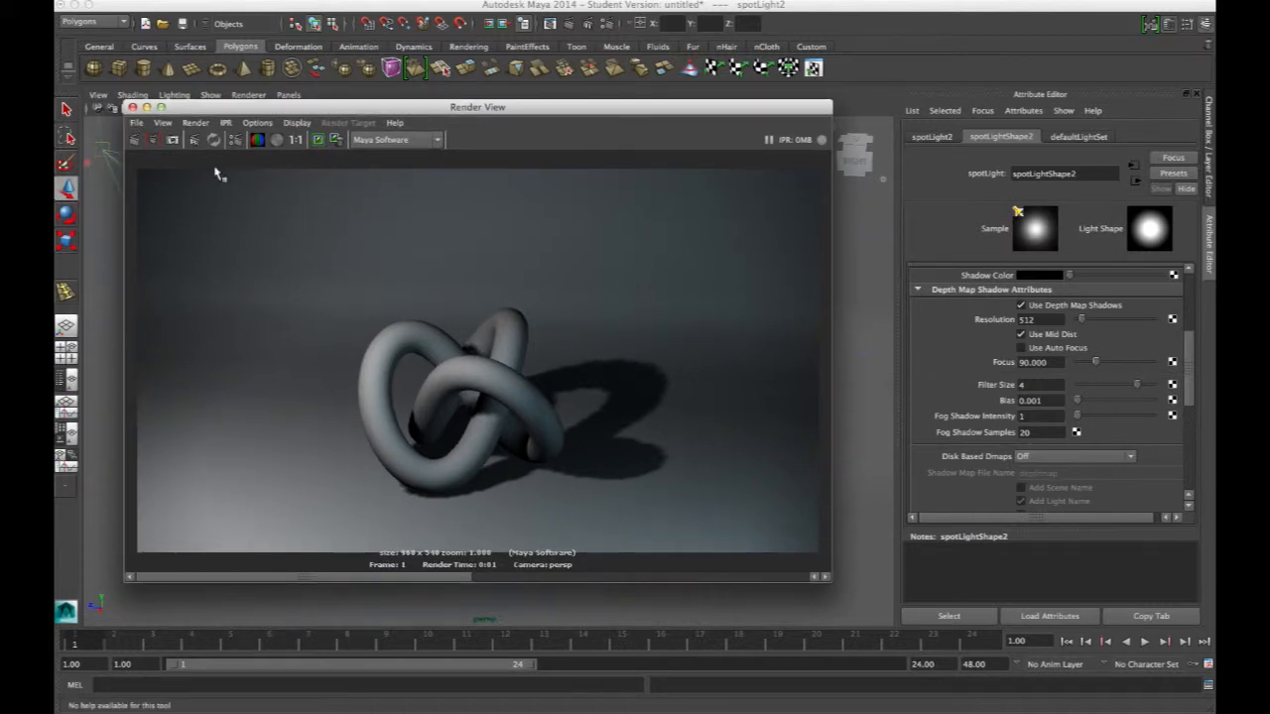
{"action": "left_click", "coordinate": [149, 142]}
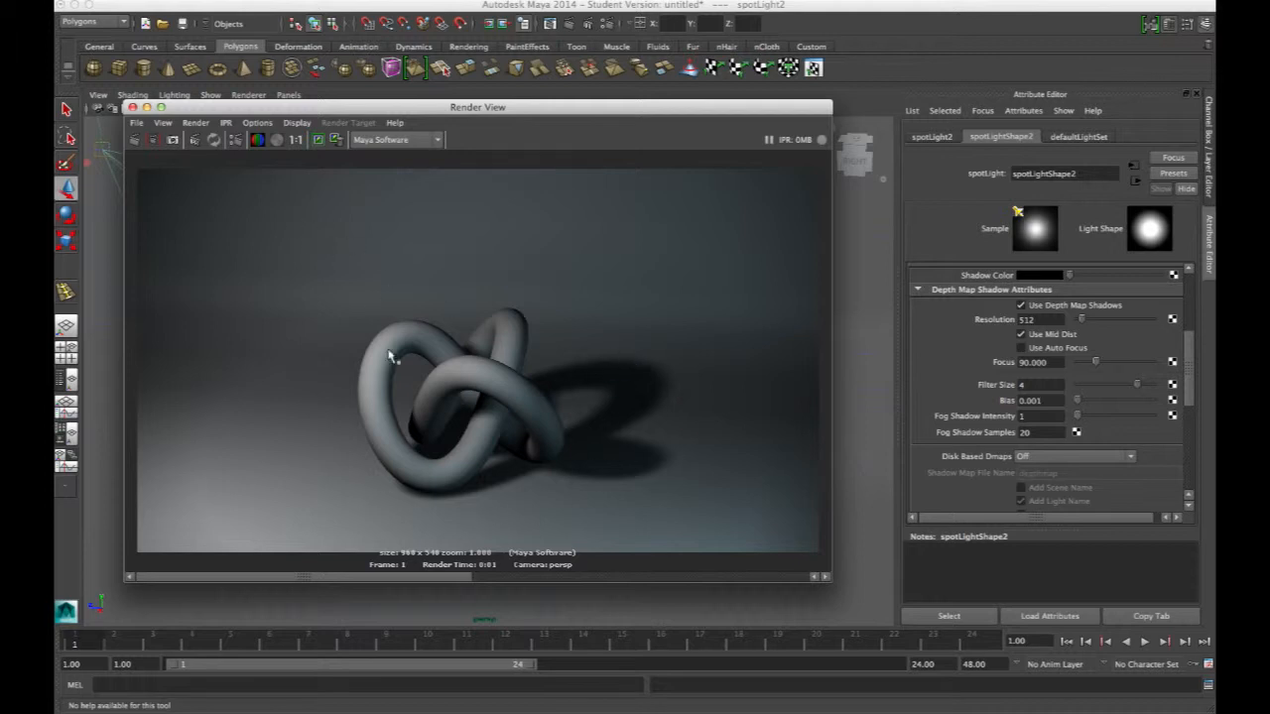
{"action": "left_click", "coordinate": [556, 579]}
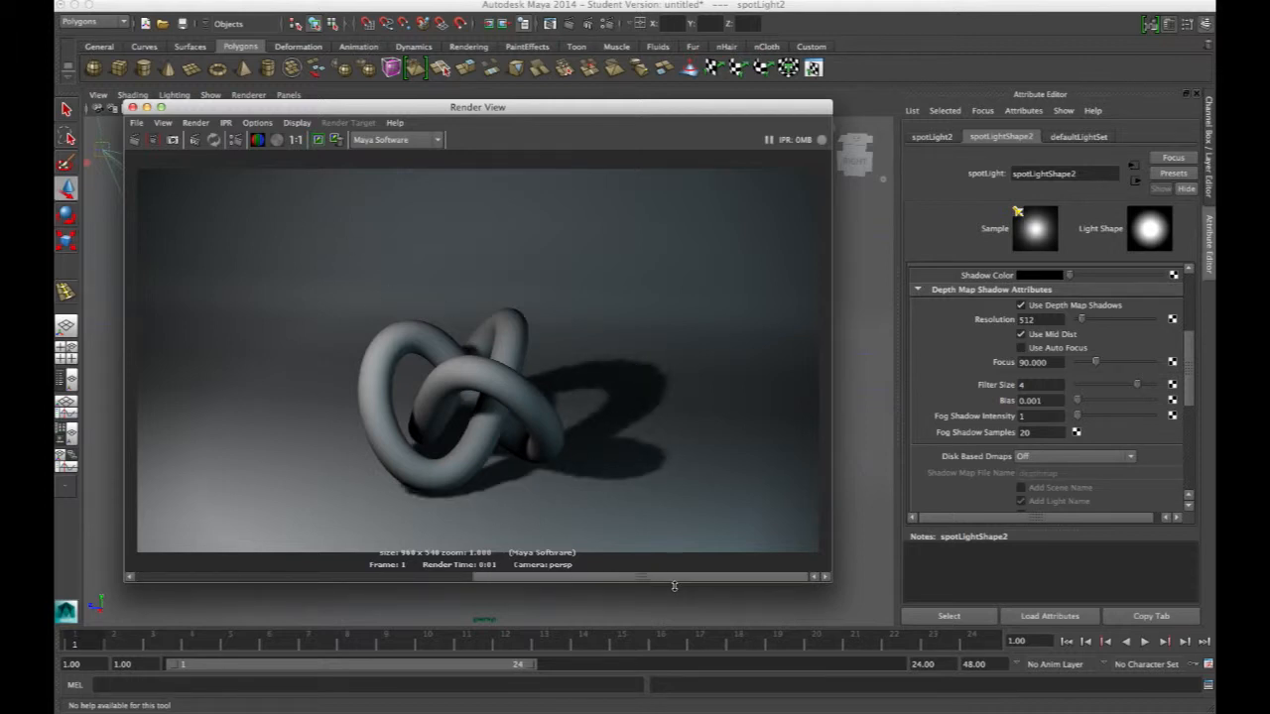
{"action": "left_click_drag", "start_coordinate": [674, 587], "coordinate": [409, 600]}
{"action": "left_click", "coordinate": [702, 575]}
{"action": "left_click_drag", "start_coordinate": [623, 582], "coordinate": [391, 579]}
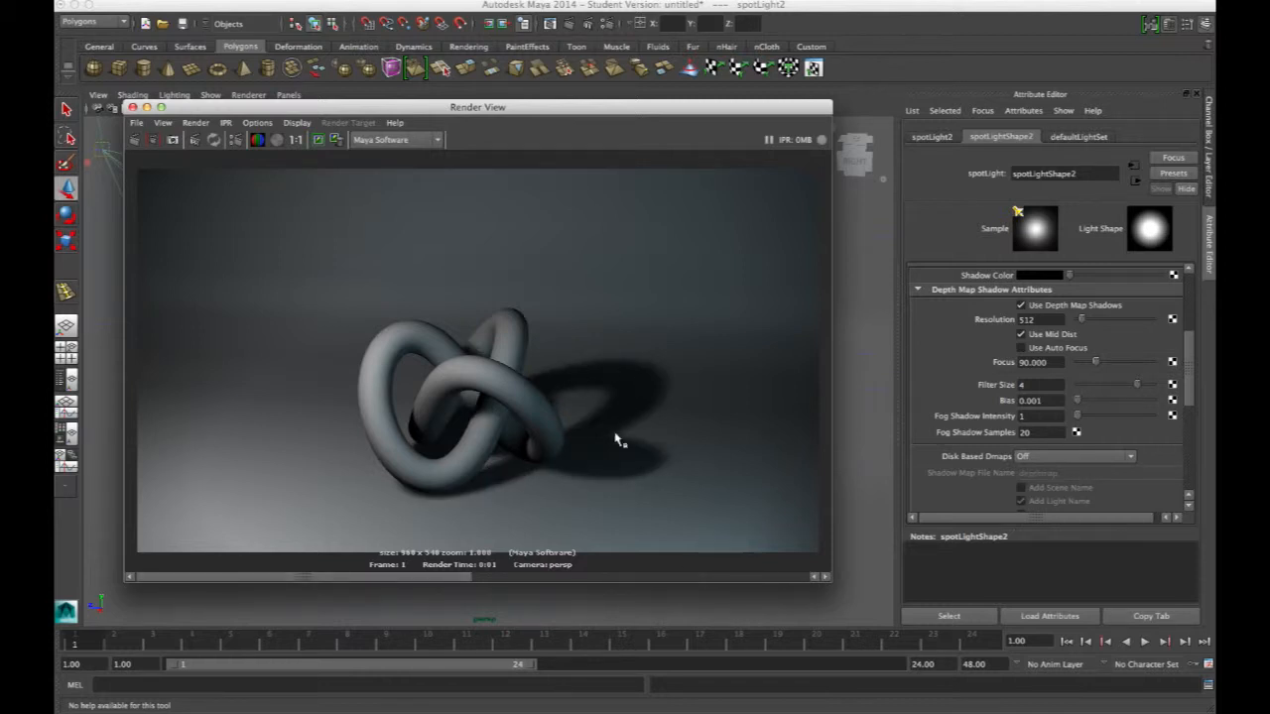
{"action": "left_click", "coordinate": [133, 107]}
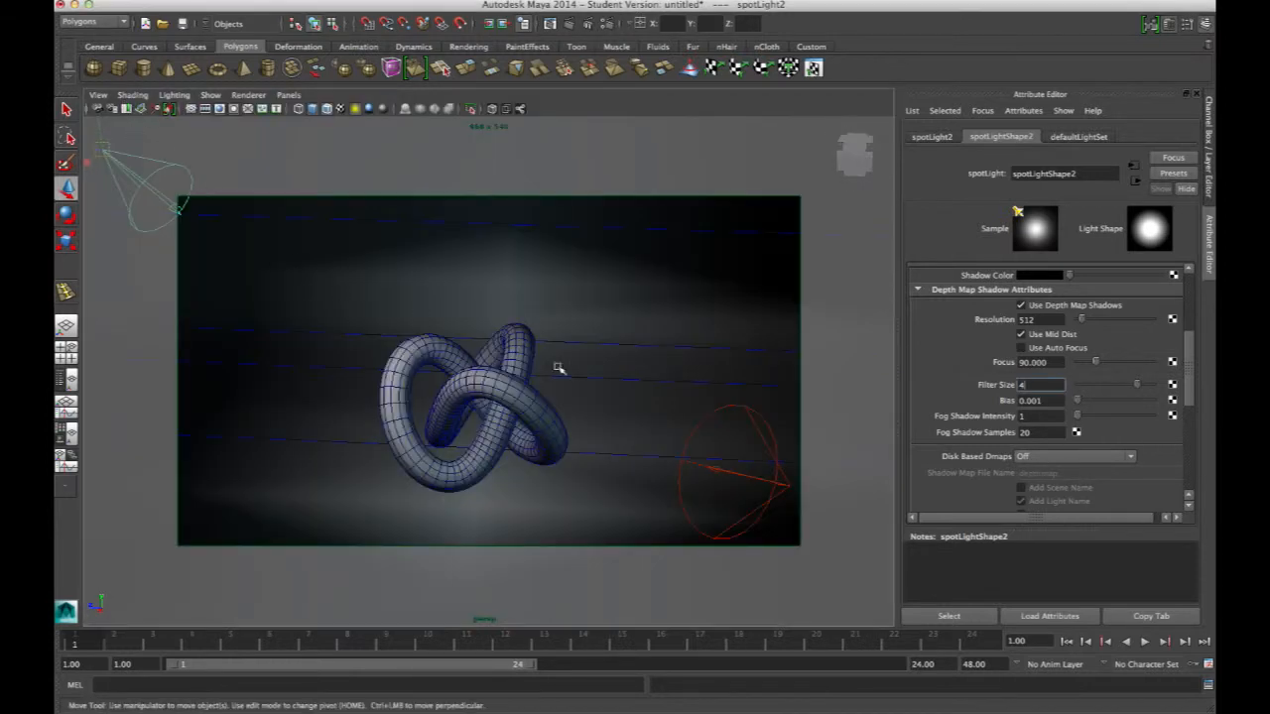
Select the lower spotlight and set its cone angle to 60 and intensity to 8
{"action": "left_click", "coordinate": [787, 486]}
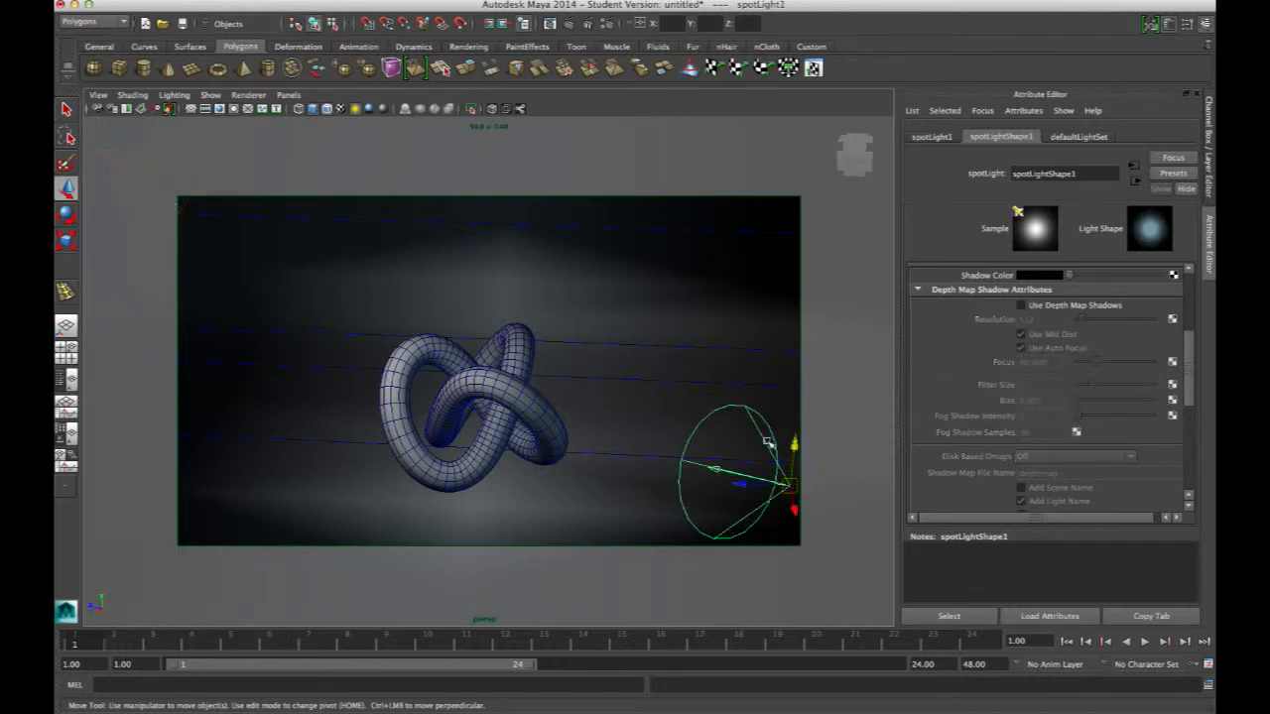
{"action": "left_click", "coordinate": [1052, 290]}
{"action": "left_click_drag", "start_coordinate": [1187, 345], "coordinate": [1198, 283]}
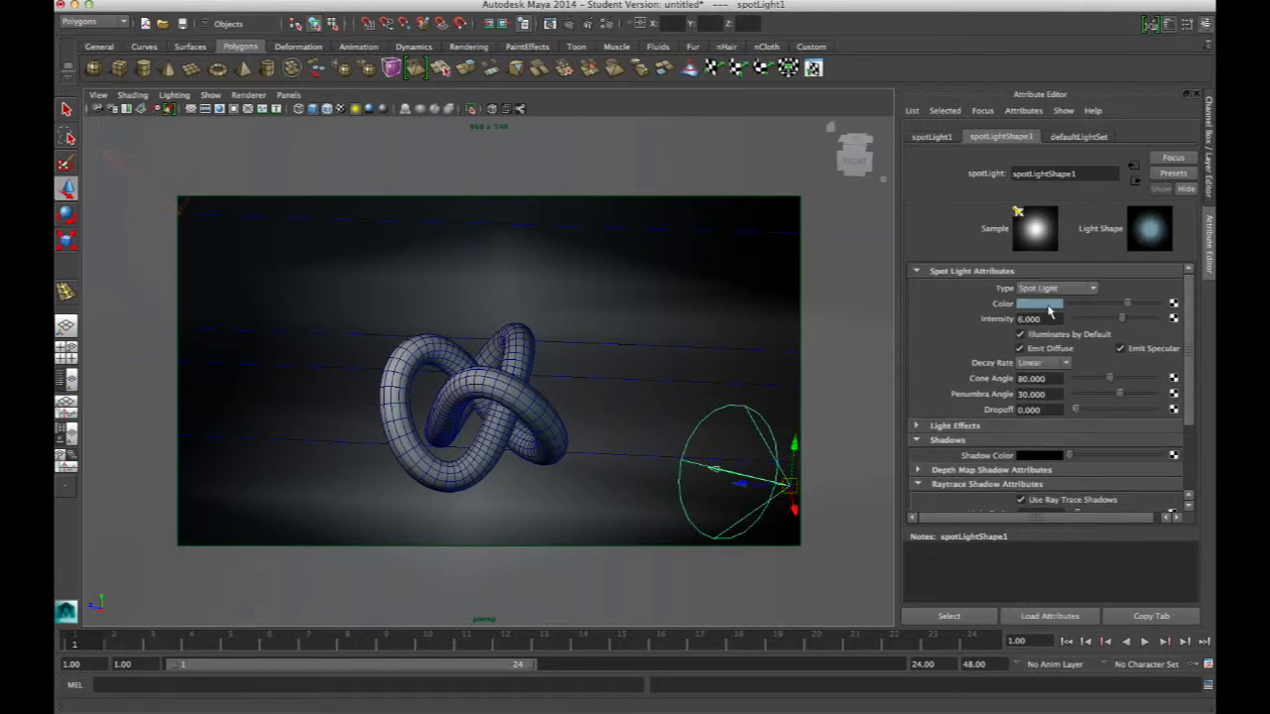
{"action": "left_click", "coordinate": [1047, 378]}
{"action": "type", "text": "60"}
{"action": "key", "text": "Return"}
{"action": "left_click_drag", "start_coordinate": [1045, 319], "coordinate": [965, 327]}
{"action": "type", "text": "7"}
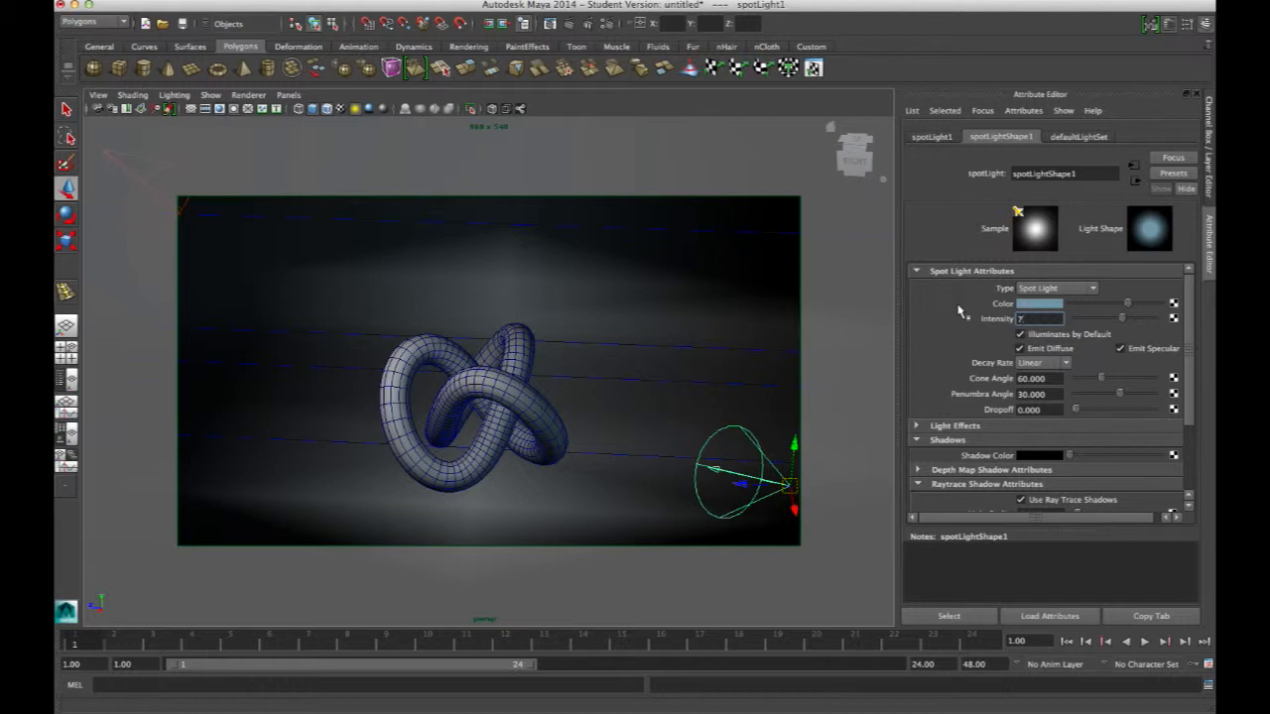
{"action": "key", "text": "Return"}
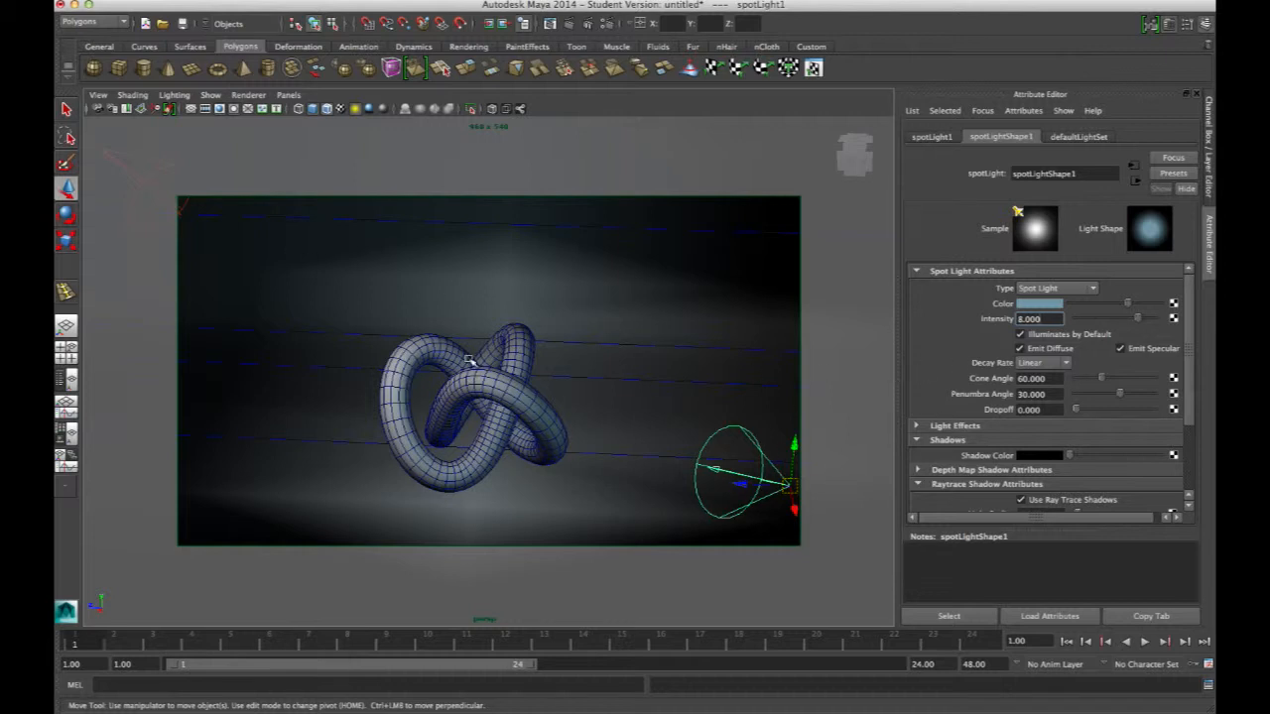
Enable depth map shadows on the lower spotlight, turn off Use Auto Focus, and set filter size to 6
{"action": "left_click", "coordinate": [1027, 272]}
{"action": "left_click", "coordinate": [933, 344]}
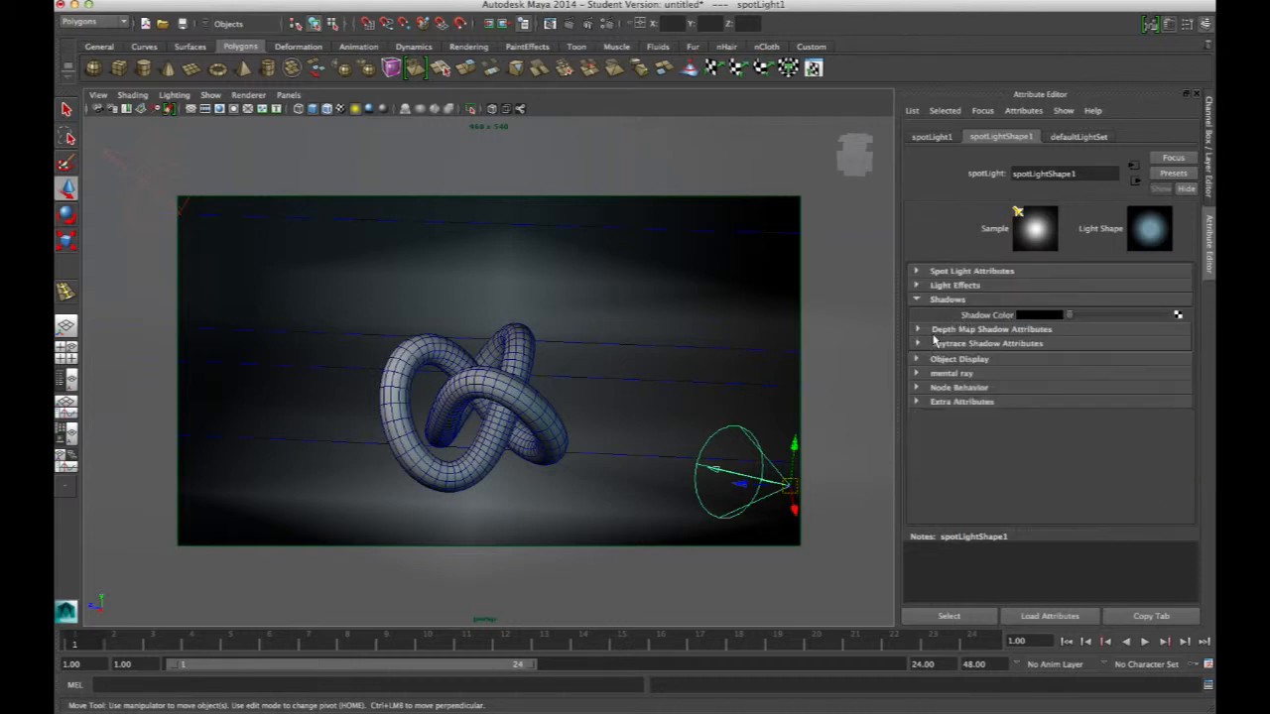
{"action": "left_click", "coordinate": [917, 299]}
{"action": "left_click", "coordinate": [955, 305]}
{"action": "left_click", "coordinate": [988, 274]}
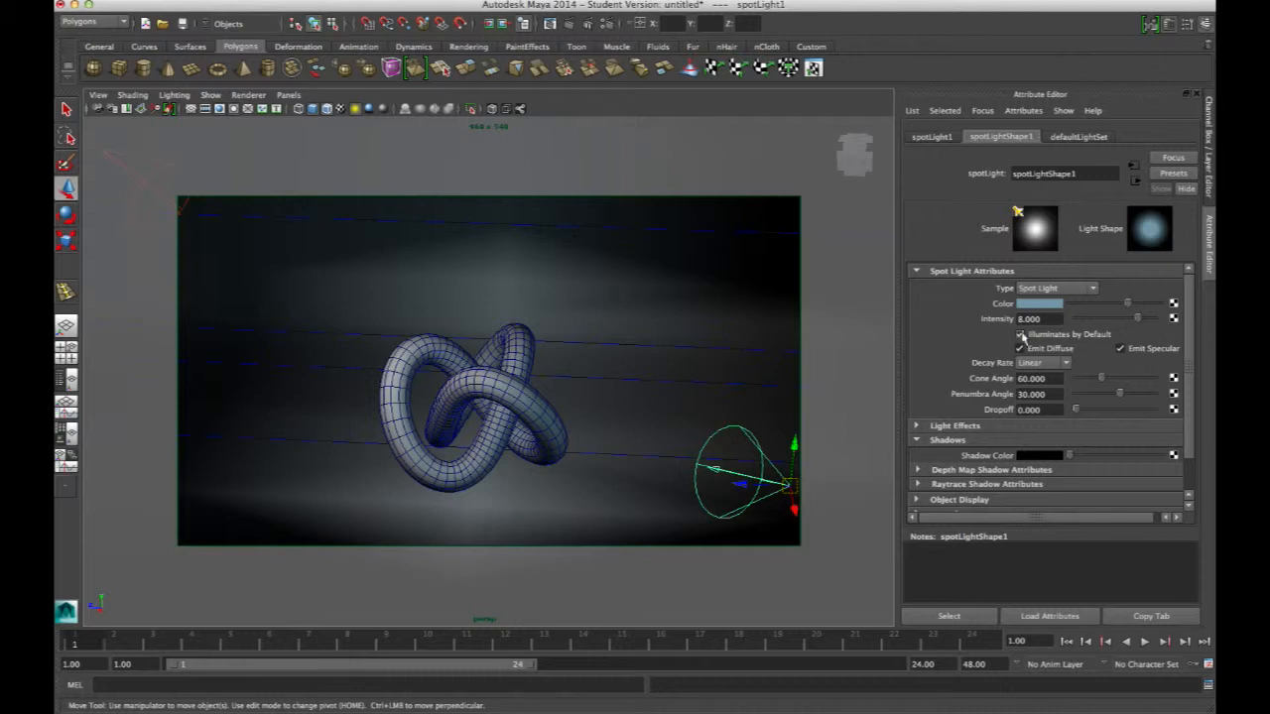
{"action": "left_click", "coordinate": [952, 469]}
{"action": "left_click", "coordinate": [956, 443]}
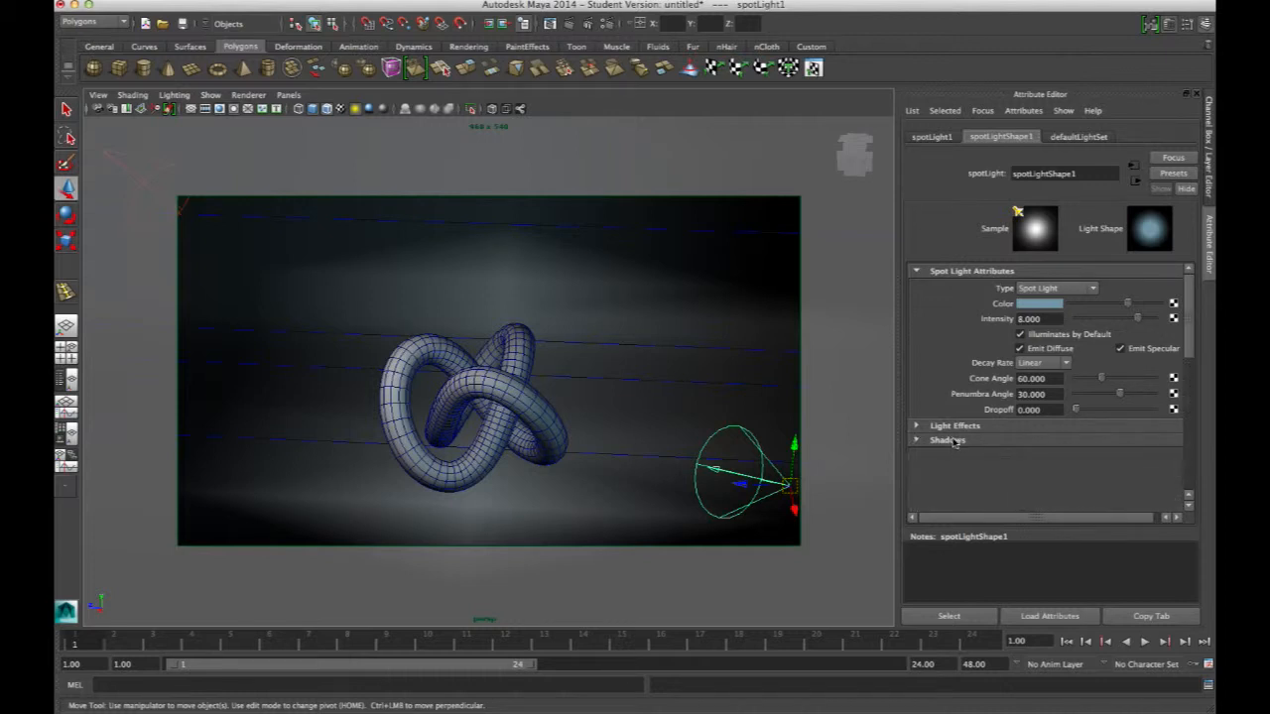
{"action": "left_click", "coordinate": [955, 441]}
{"action": "scroll", "coordinate": [959, 387], "scroll_direction": "down", "scroll_amount": 4}
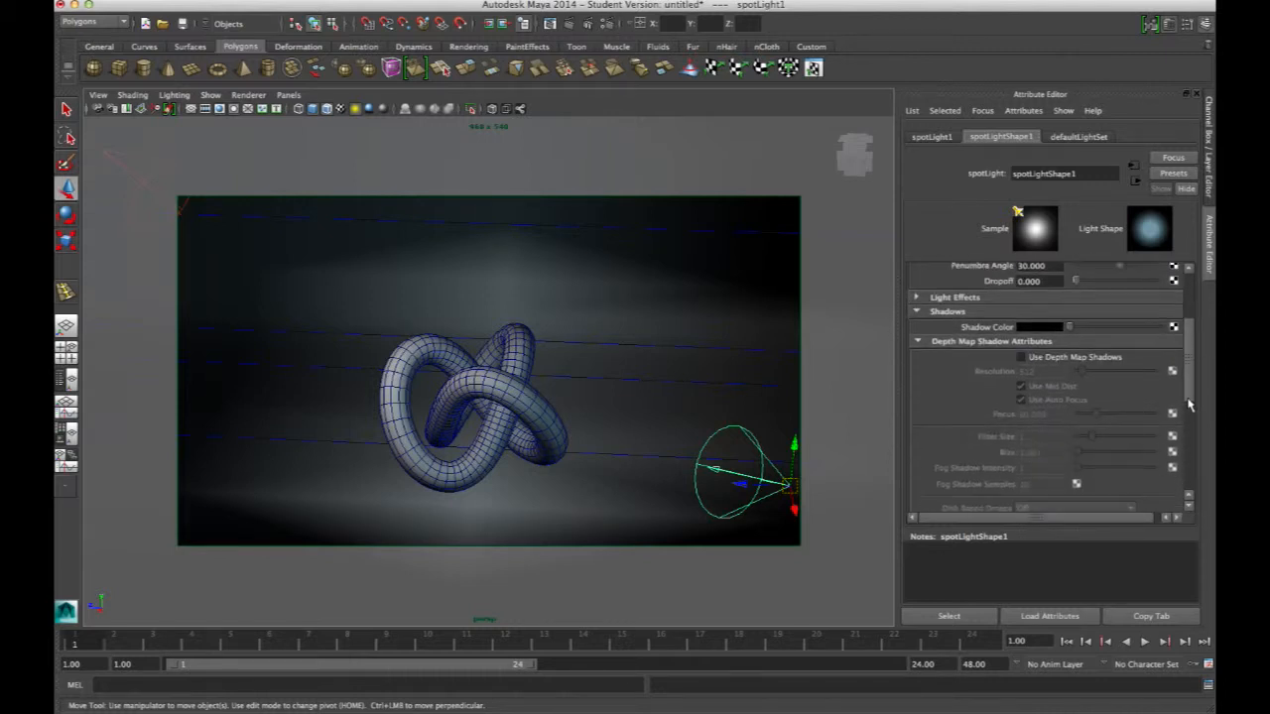
{"action": "left_click", "coordinate": [1033, 351]}
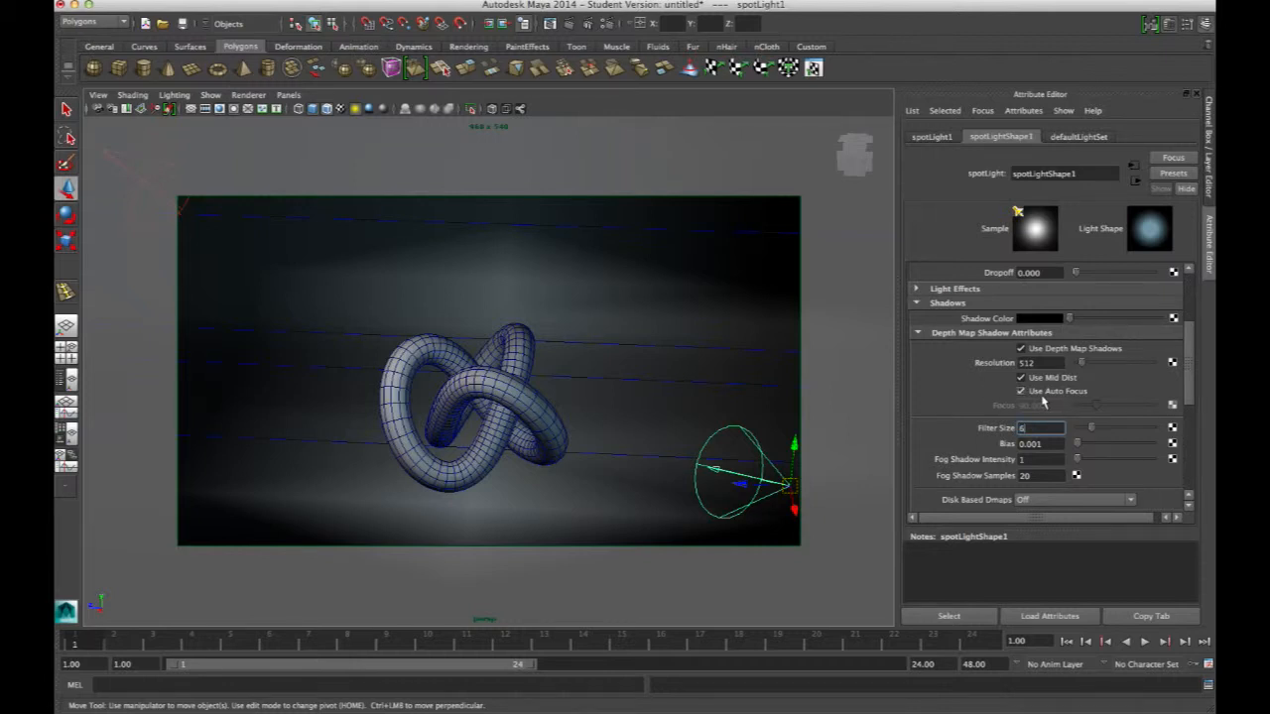
{"action": "left_click", "coordinate": [1038, 393]}
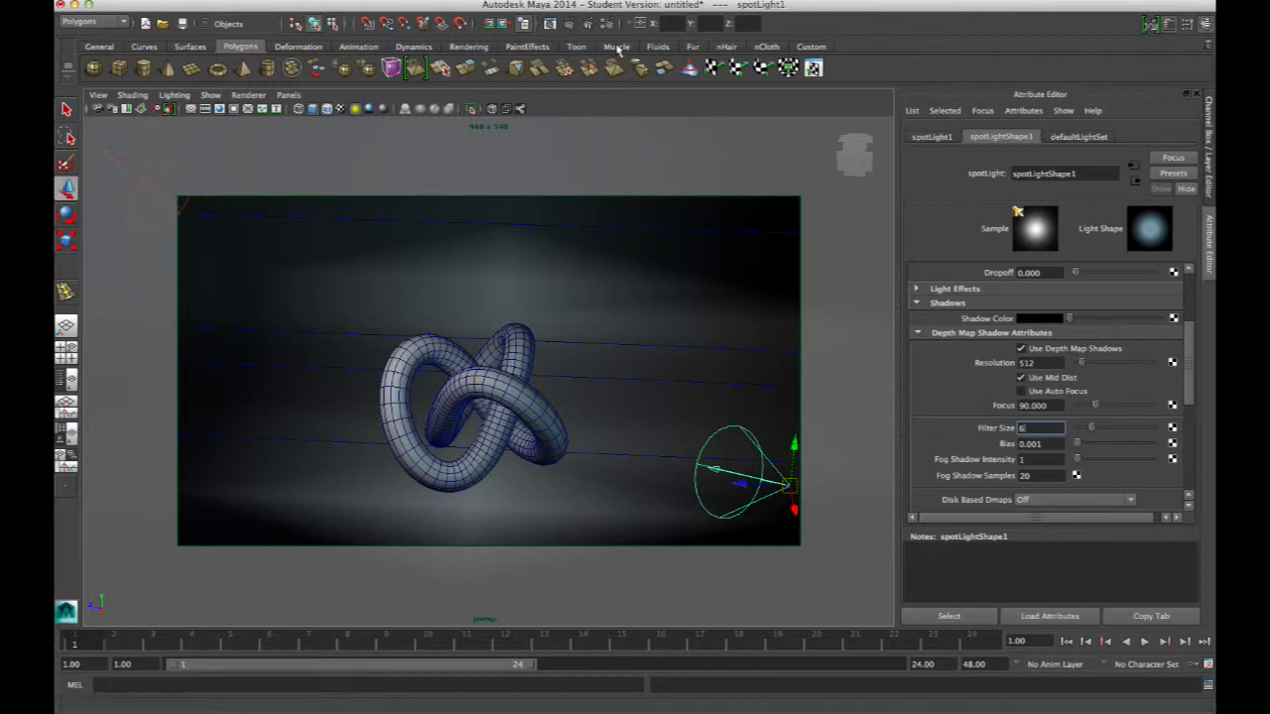
Switch the view to the cameraView1 bookmark and render a test frame
{"action": "left_click", "coordinate": [98, 94]}
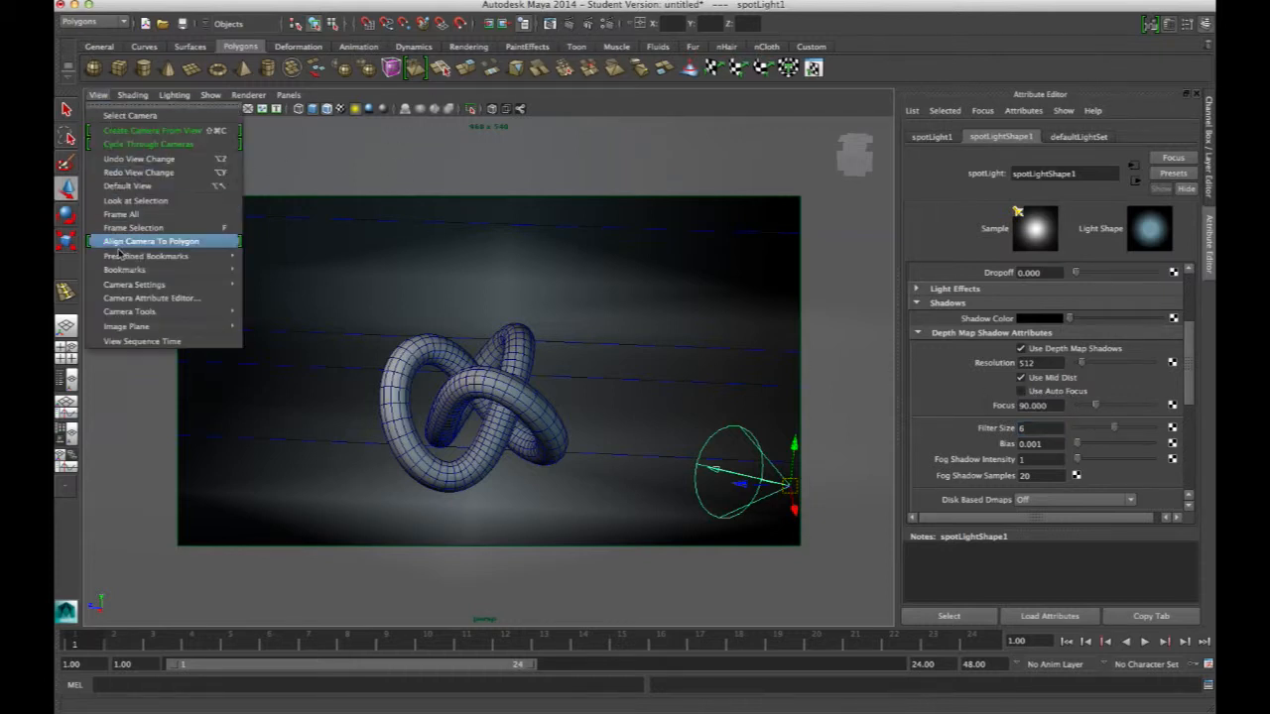
{"action": "mouse_move", "coordinate": [145, 272]}
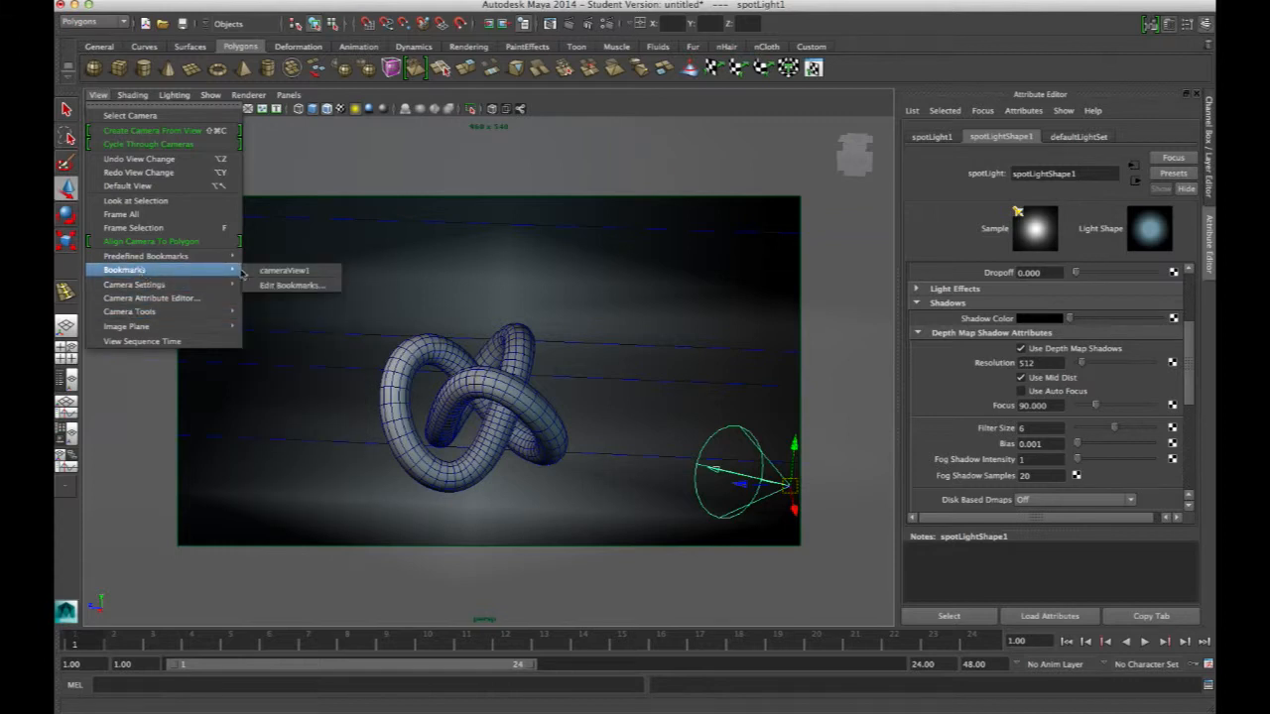
{"action": "left_click", "coordinate": [252, 271]}
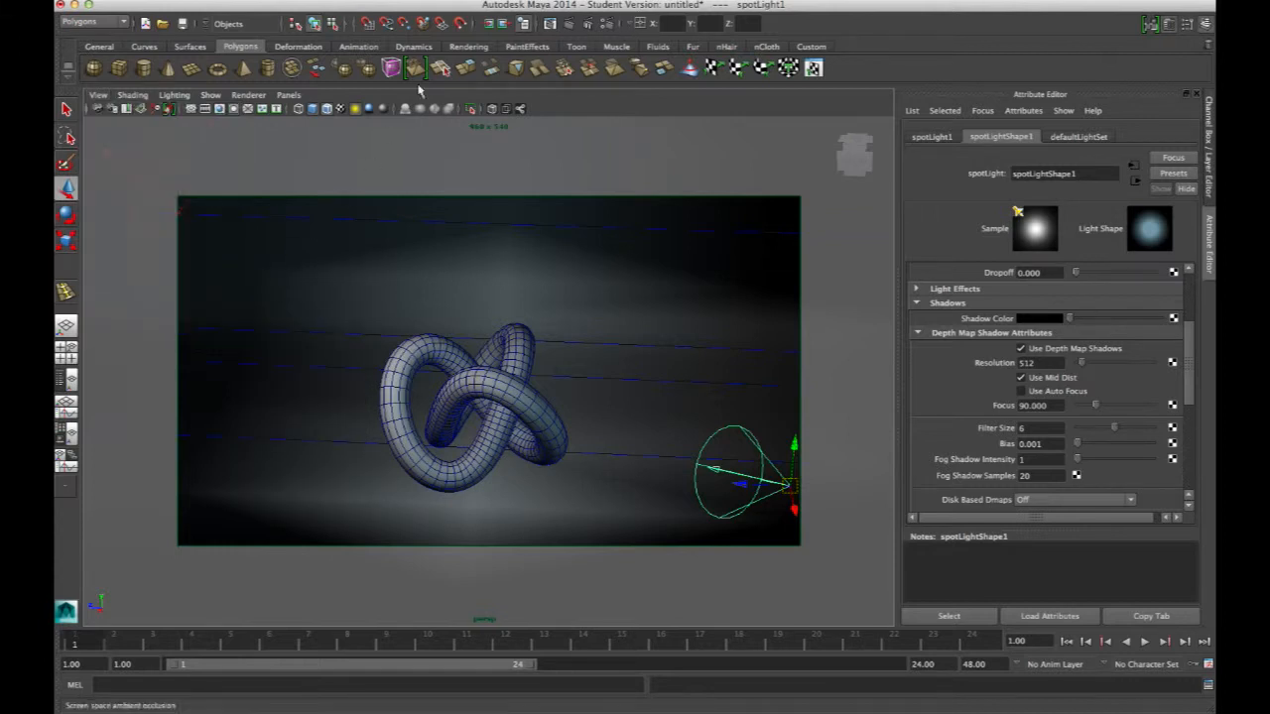
{"action": "left_click", "coordinate": [549, 22]}
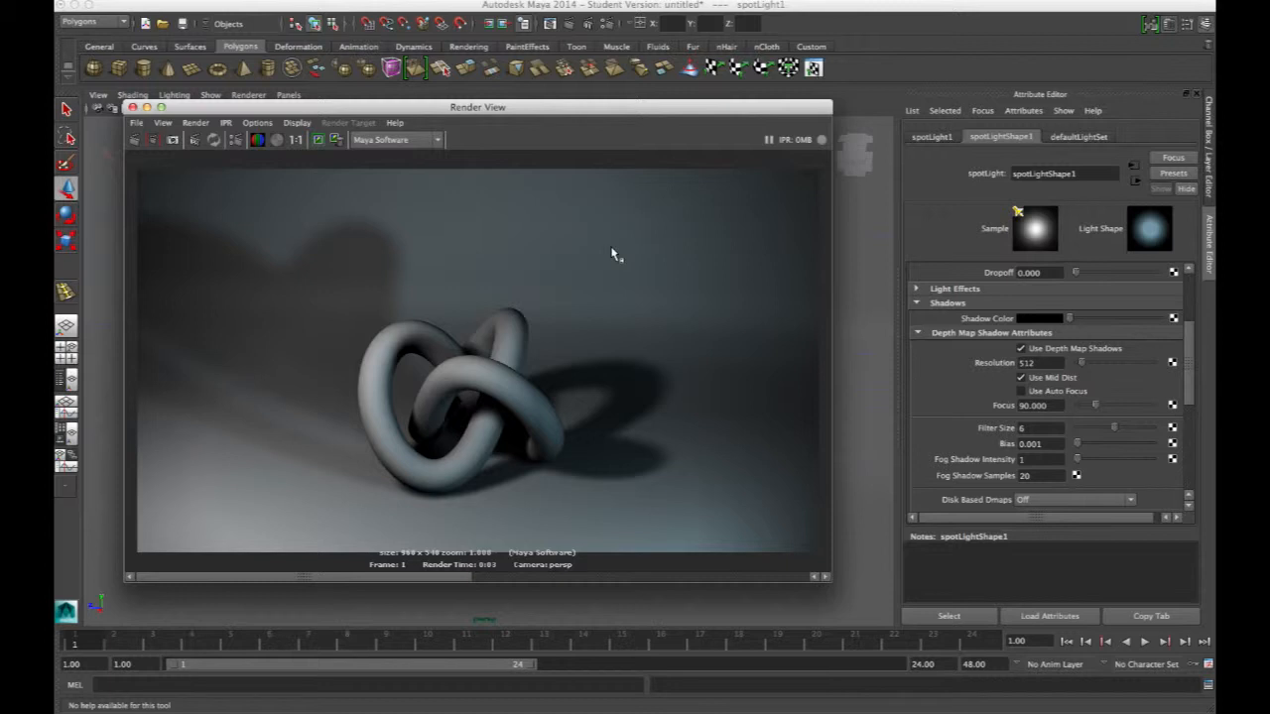
{"action": "left_click_drag", "start_coordinate": [503, 111], "coordinate": [486, 134]}
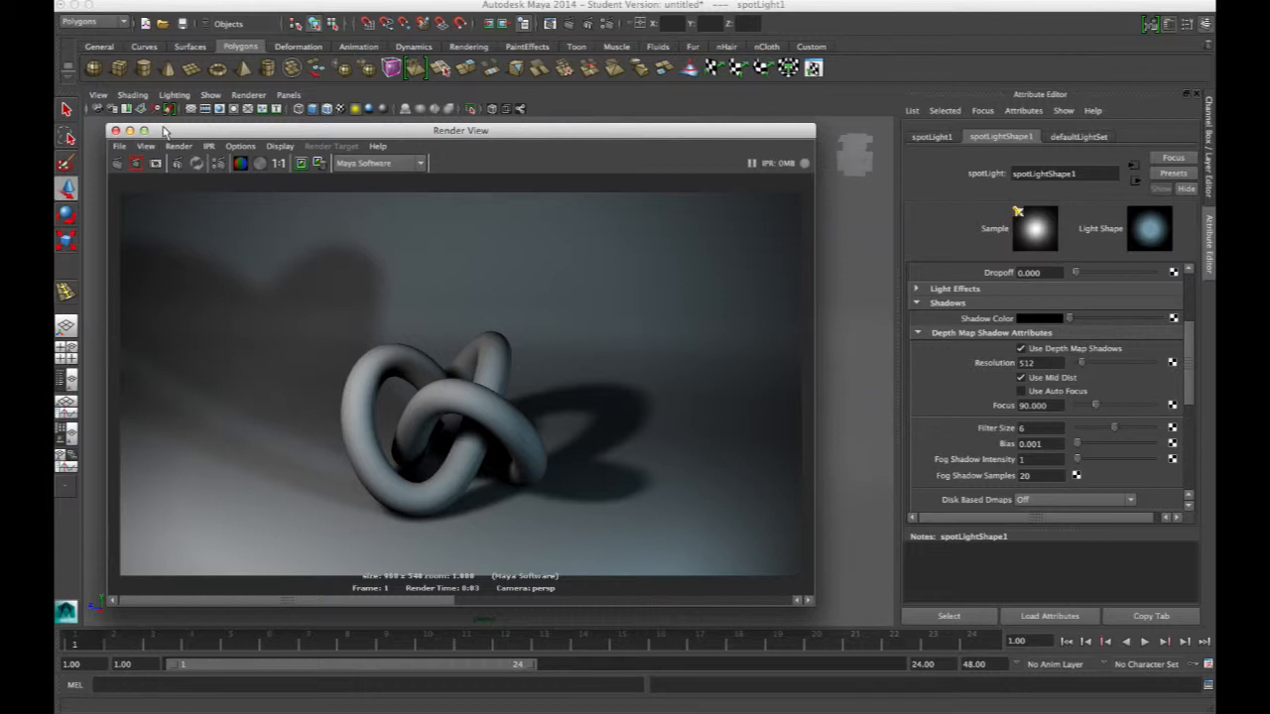
{"action": "left_click_drag", "start_coordinate": [171, 132], "coordinate": [163, 131]}
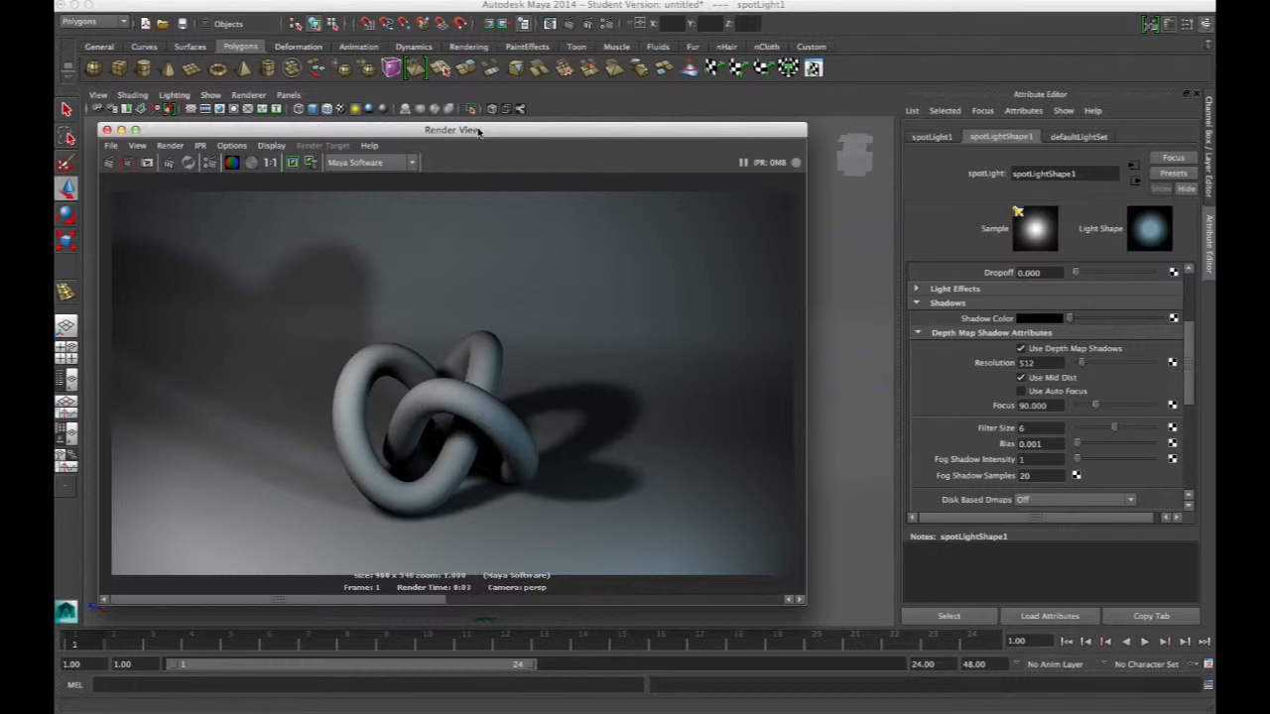
{"action": "left_click_drag", "start_coordinate": [478, 131], "coordinate": [477, 131]}
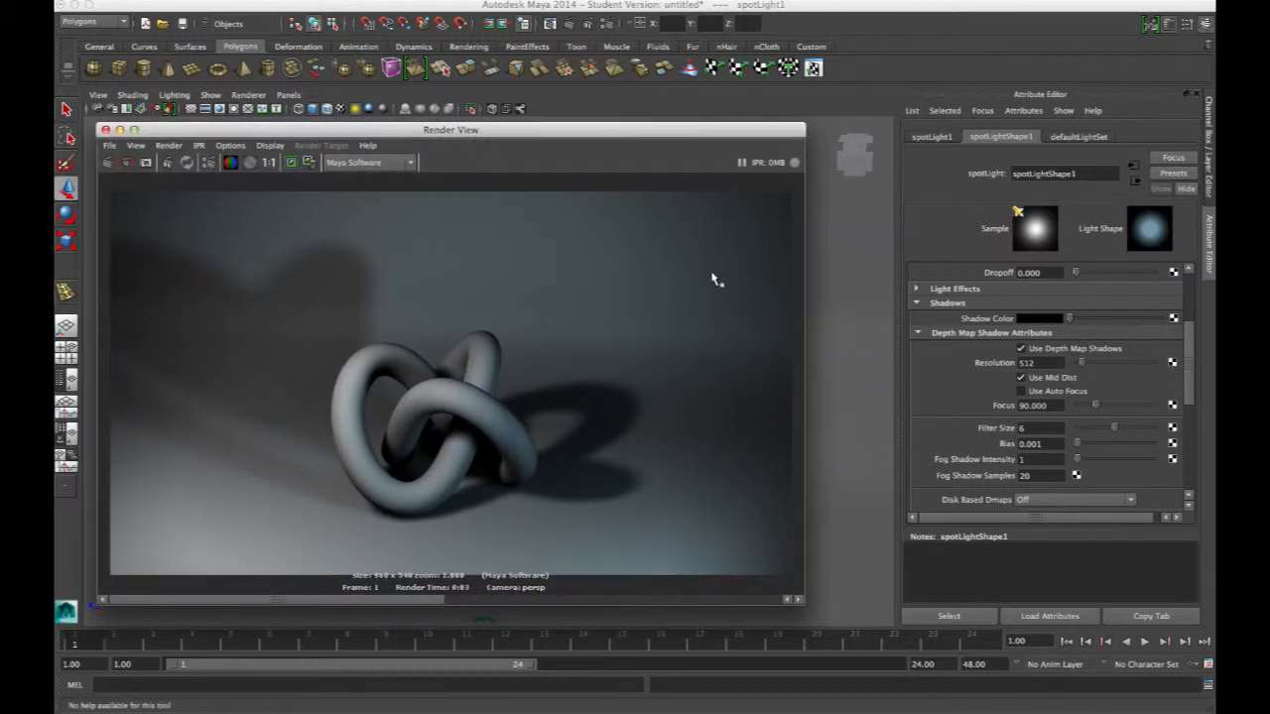